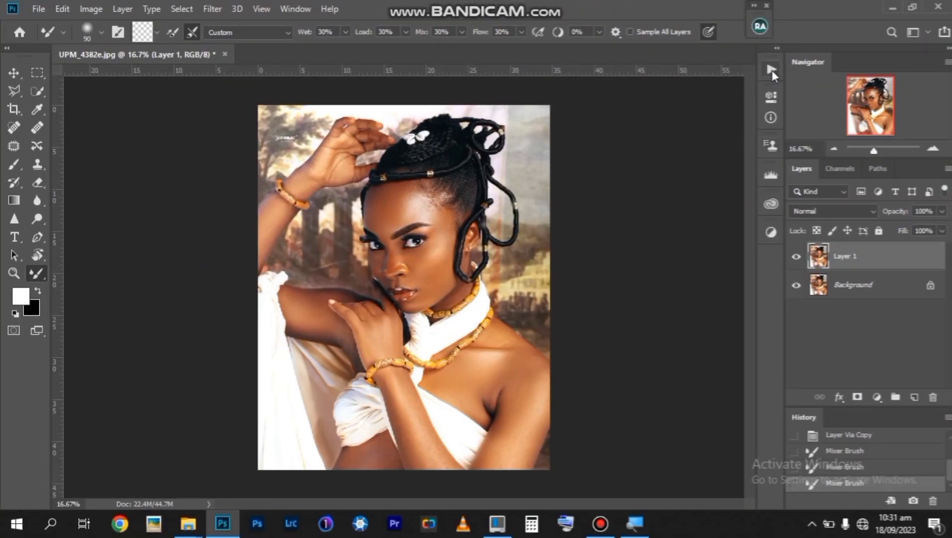
Step: Look through the list of saved actions from end to end and close it
click(771, 70)
scroll(685, 171, down, 5)
scroll(684, 199, down, 8)
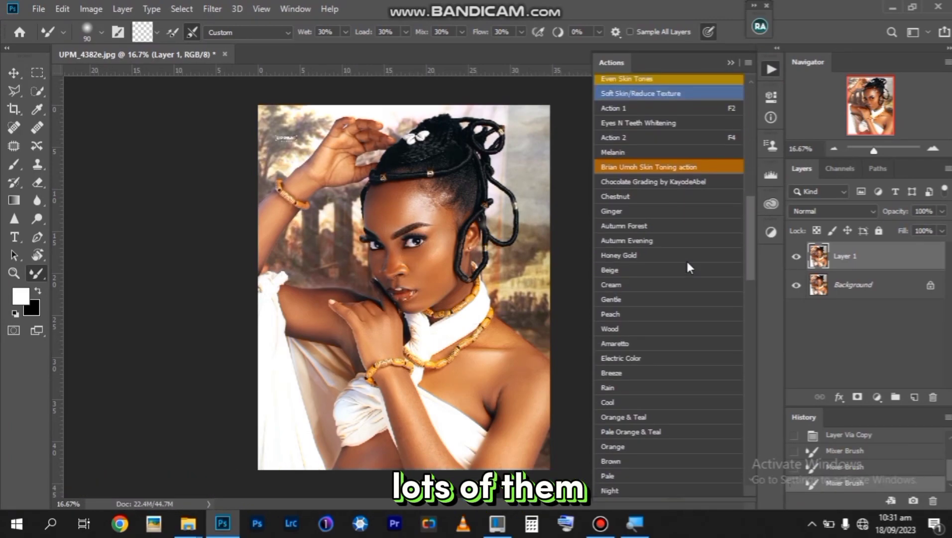
scroll(688, 265, up, 6)
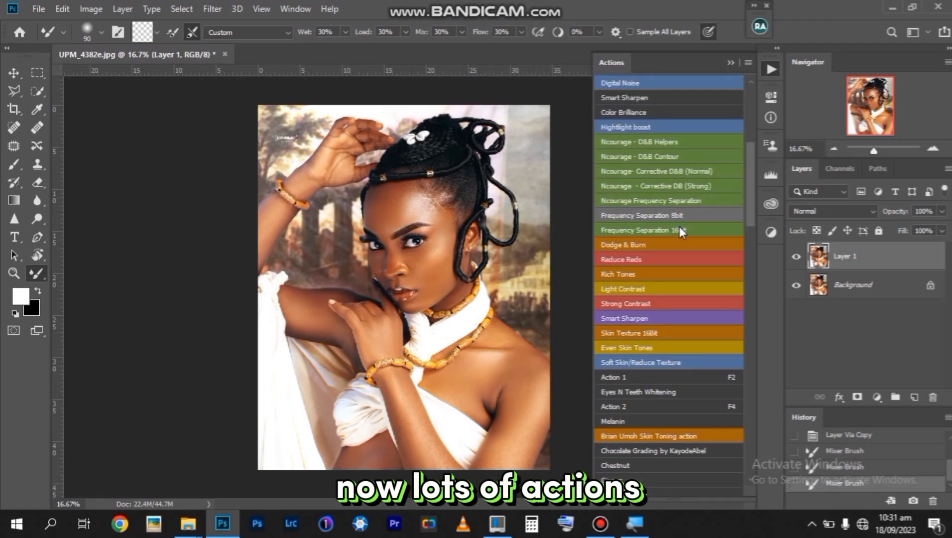
scroll(679, 224, up, 4)
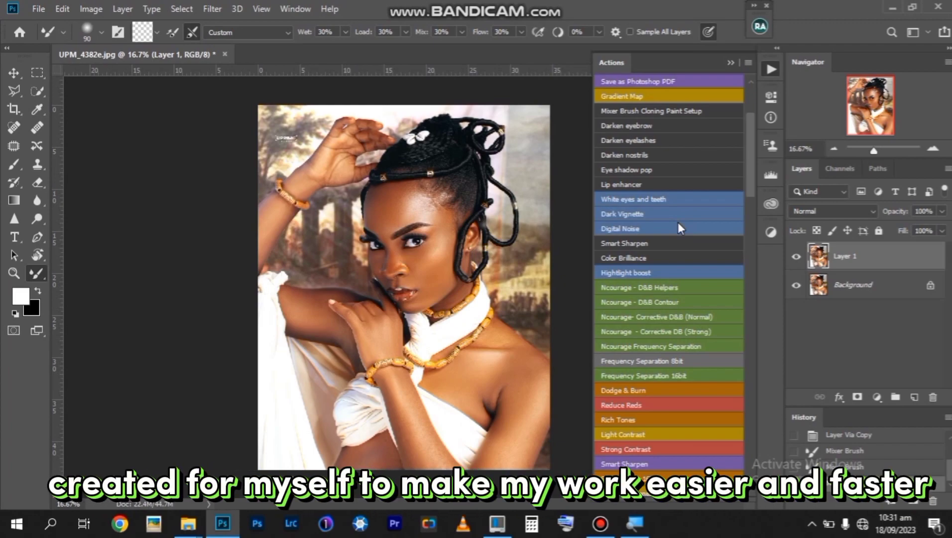
scroll(697, 209, up, 3)
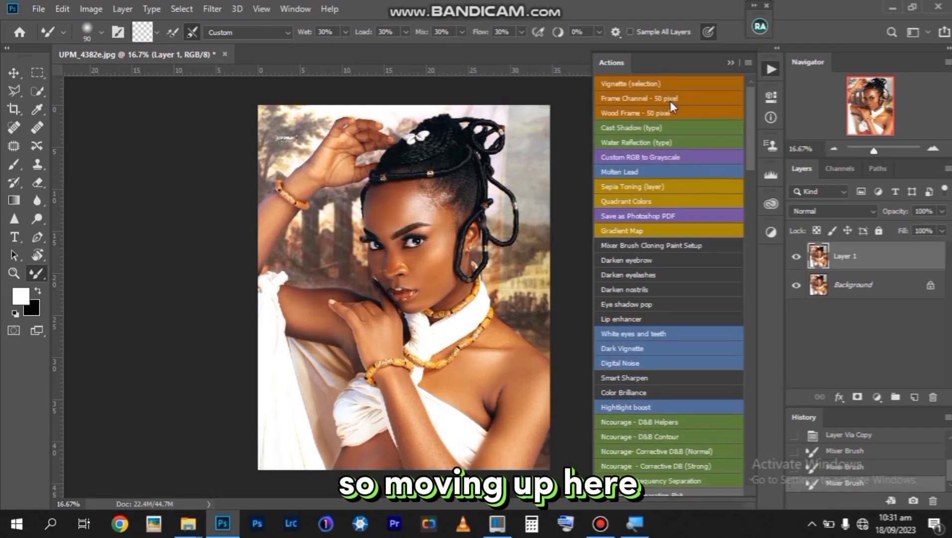
scroll(670, 102, down, 2)
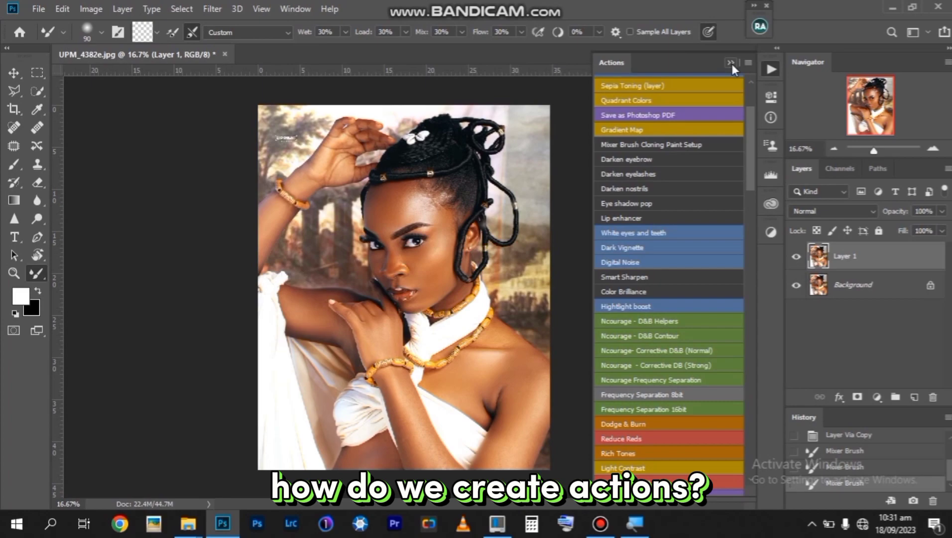
click(731, 64)
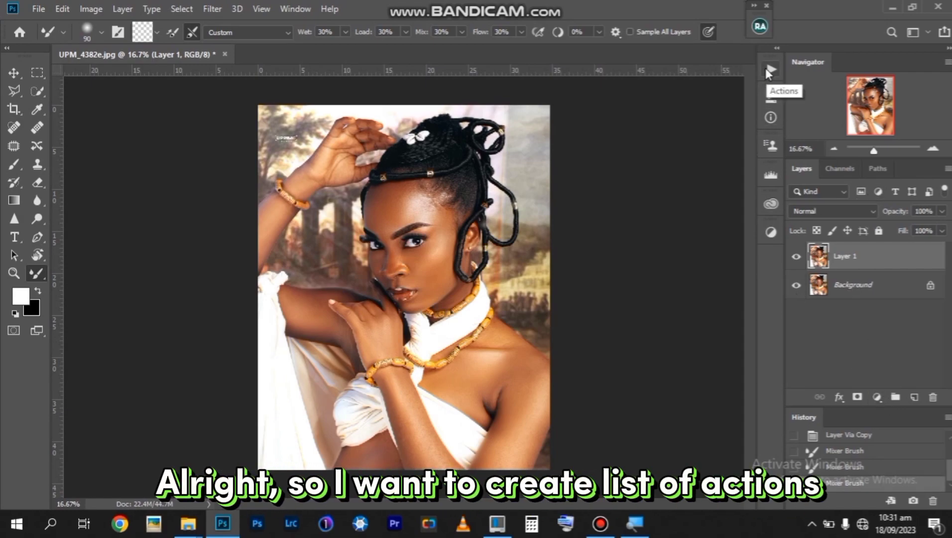
Step: Examine the portrait's lips and lip gloss up close and in relation to the whole face
scroll(404, 276, up, 3)
scroll(413, 276, up, 3)
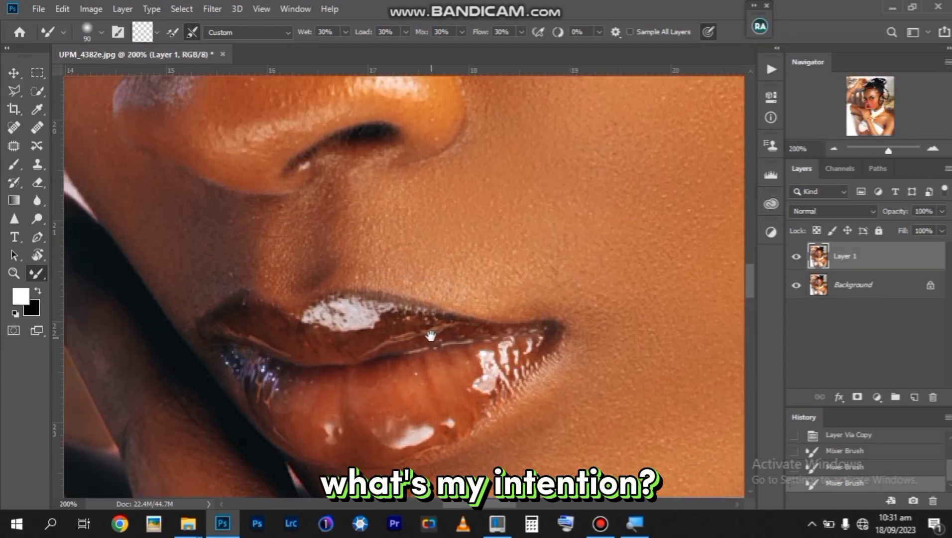
mouse_move(431, 335)
mouse_down()
mouse_move(449, 411)
mouse_move(452, 304)
mouse_move(472, 321)
mouse_up()
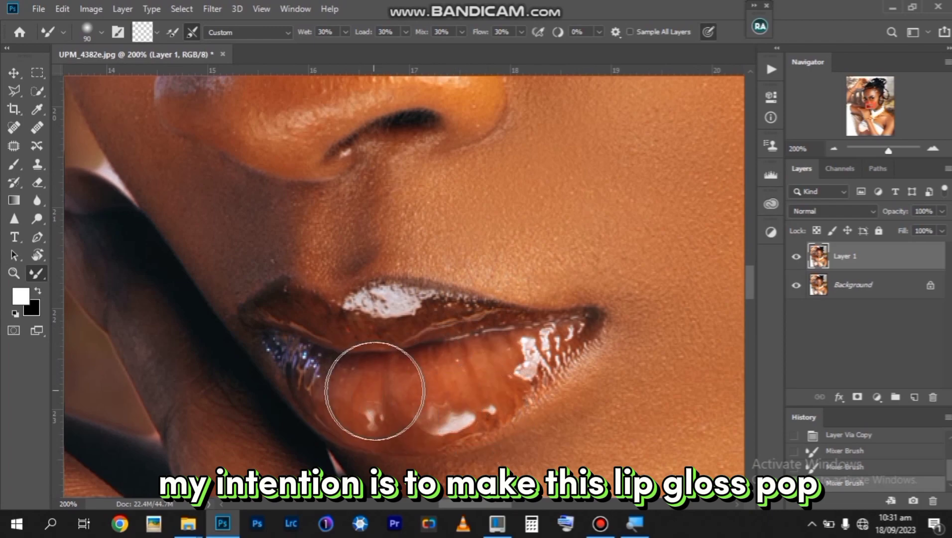
key(ctrl+minus)
key(ctrl+minus)
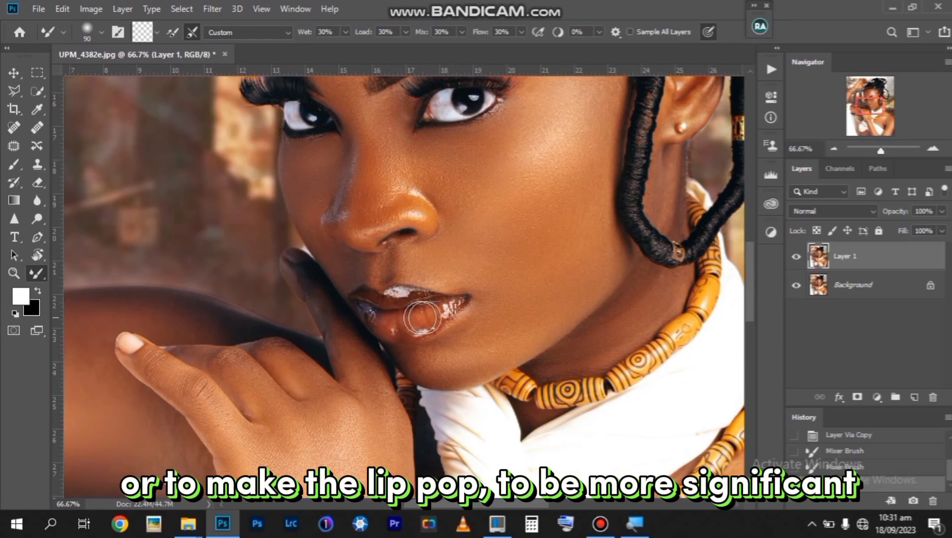
mouse_move(393, 324)
mouse_down()
mouse_move(416, 311)
mouse_move(430, 318)
mouse_move(428, 336)
mouse_up()
key(ctrl+minus)
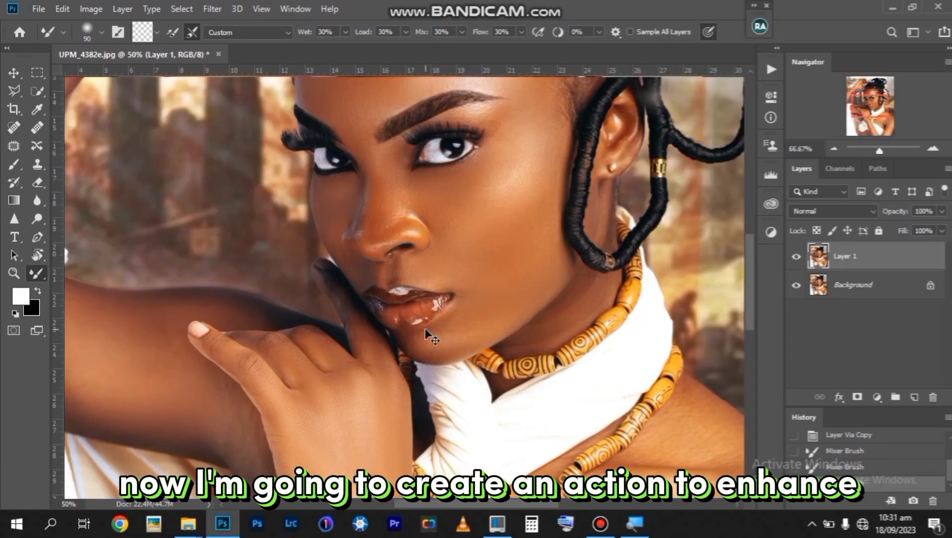
key(ctrl+plus)
key(ctrl+plus)
key(ctrl+plus)
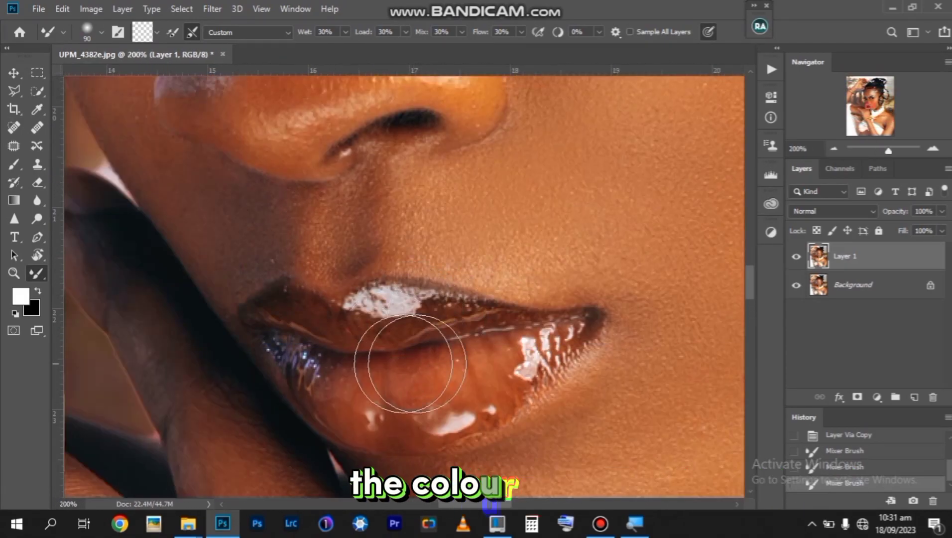
key(ctrl+minus)
key(ctrl+minus)
key(ctrl+minus)
key(ctrl+minus)
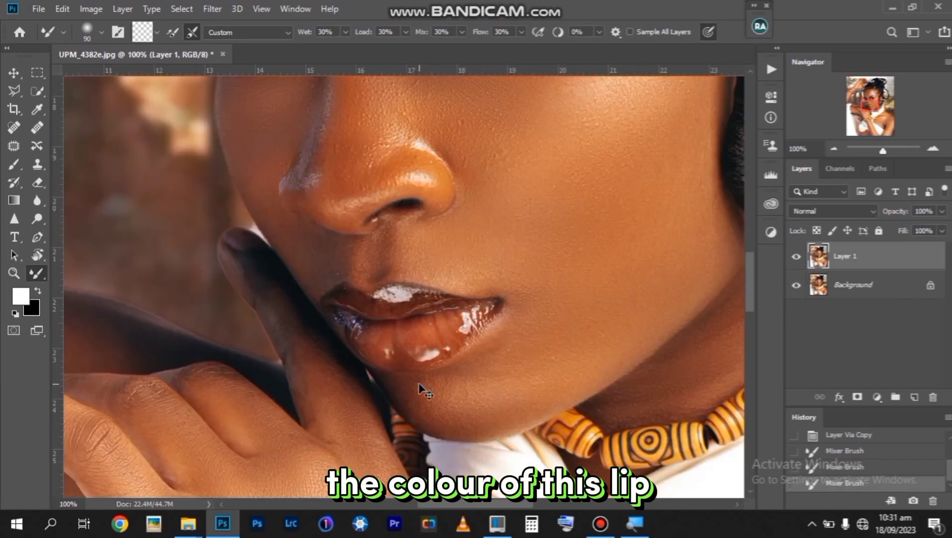
key(ctrl+minus)
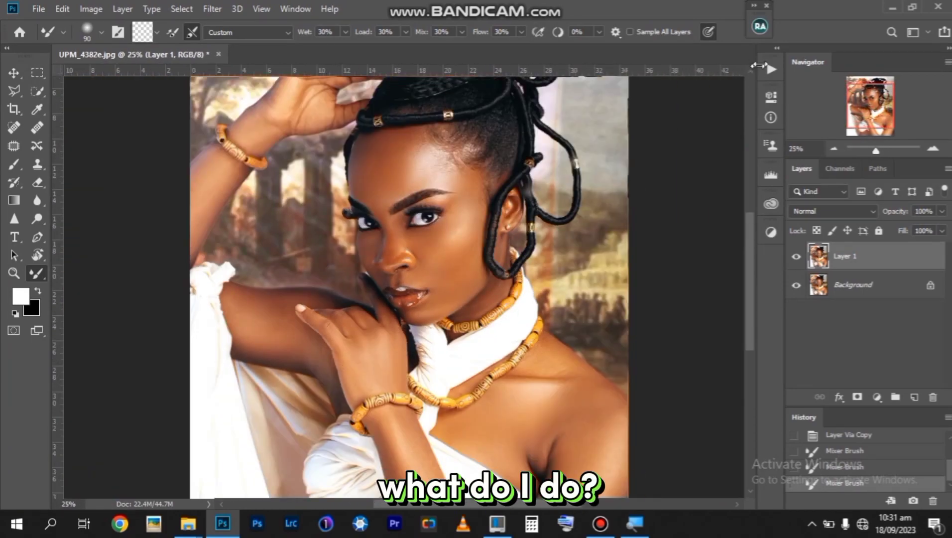
Step: Switch the actions list from button mode to the regular list with sets and recording controls
click(769, 69)
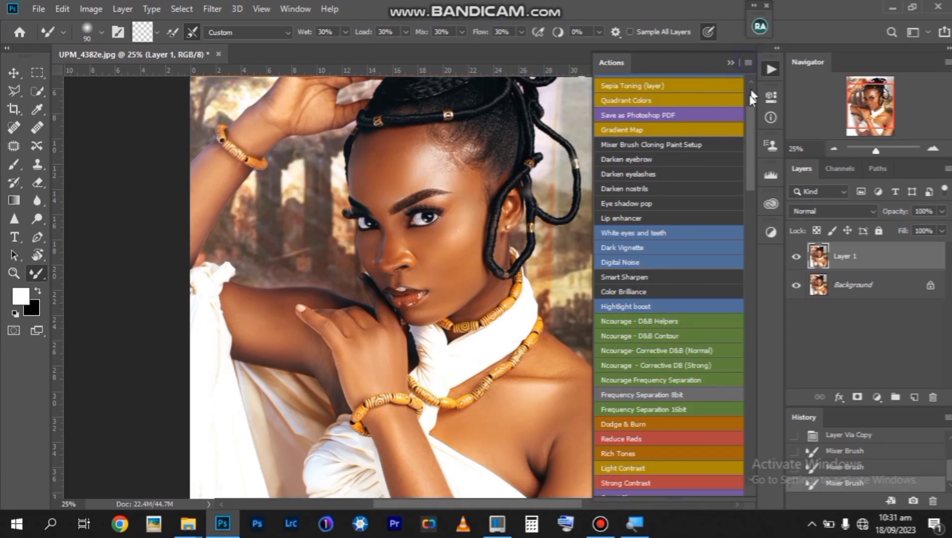
click(748, 62)
click(777, 41)
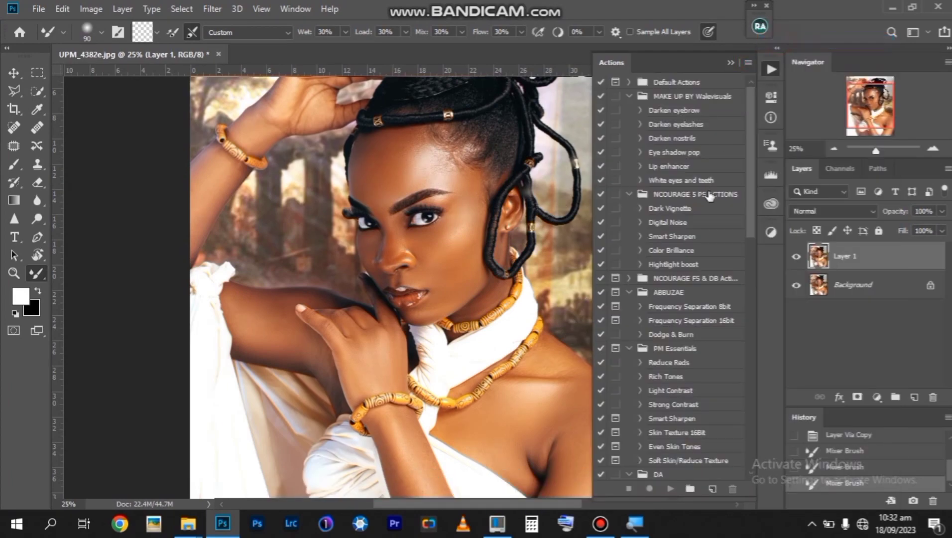
scroll(690, 204, down, 3)
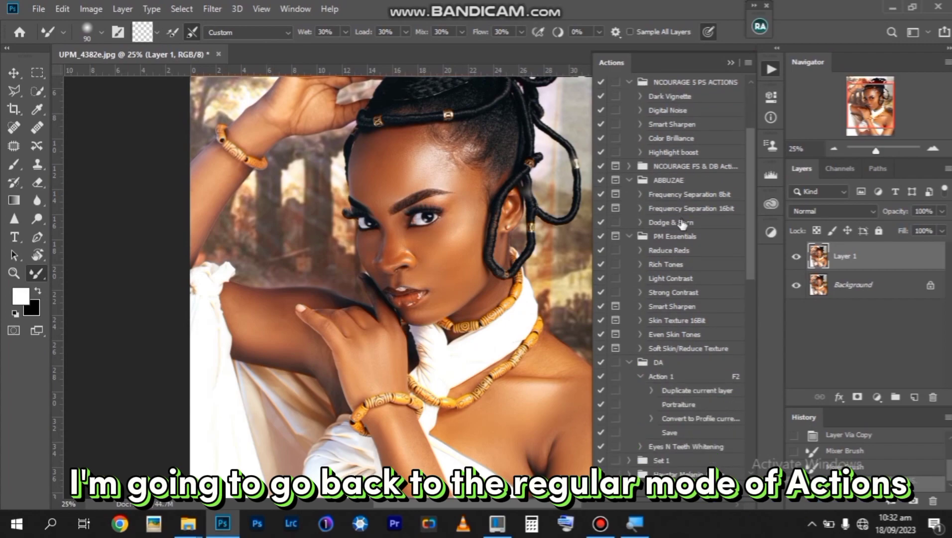
scroll(690, 204, up, 3)
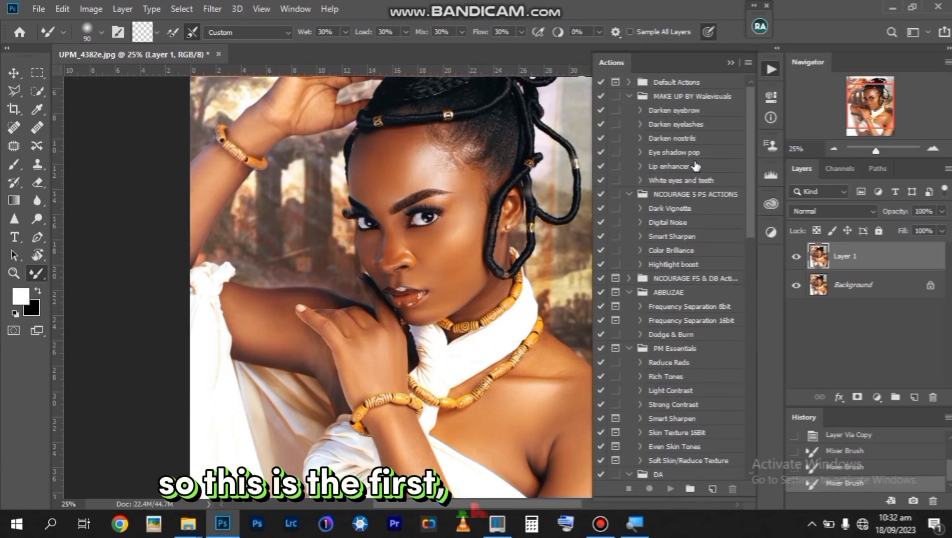
Step: Collapse all expanded action sets, from the make-up set down to the two last ABBUZAE sets
click(629, 95)
click(629, 110)
click(629, 138)
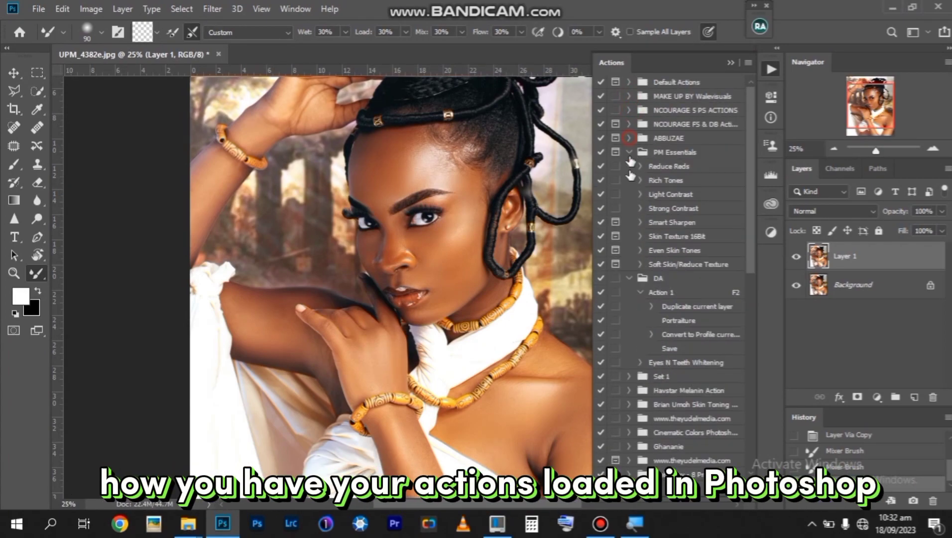
click(629, 152)
click(629, 165)
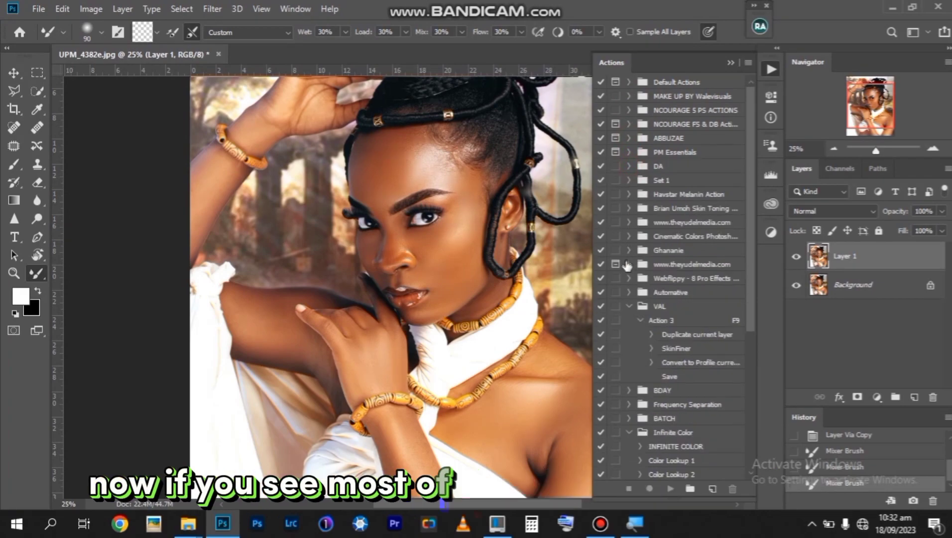
click(628, 306)
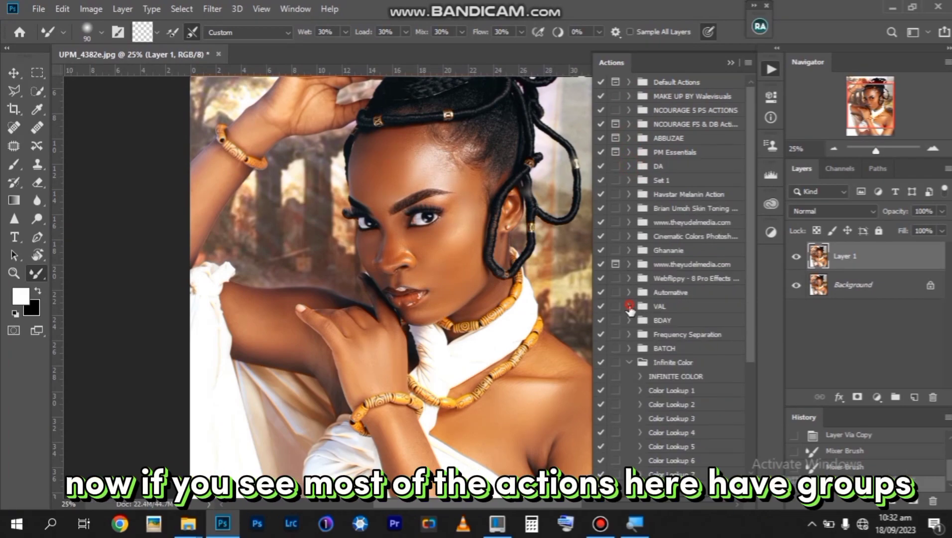
click(629, 362)
scroll(630, 413, down, 1)
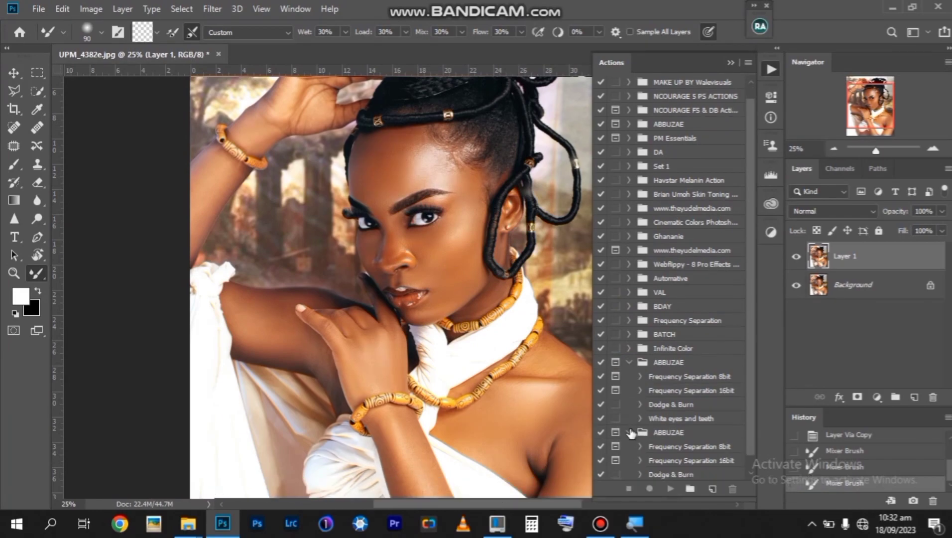
click(630, 432)
click(629, 376)
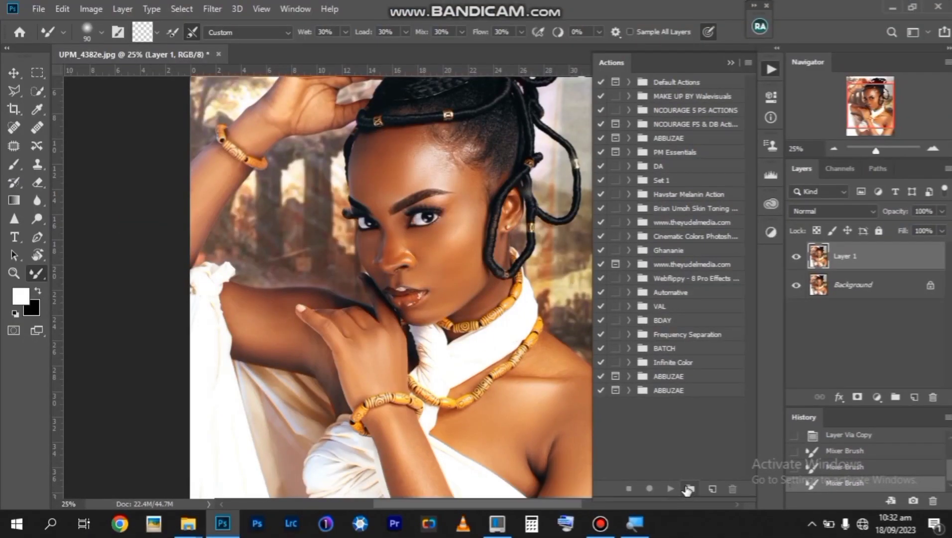
Step: Create a new action set named ENHANCEMENT
click(688, 490)
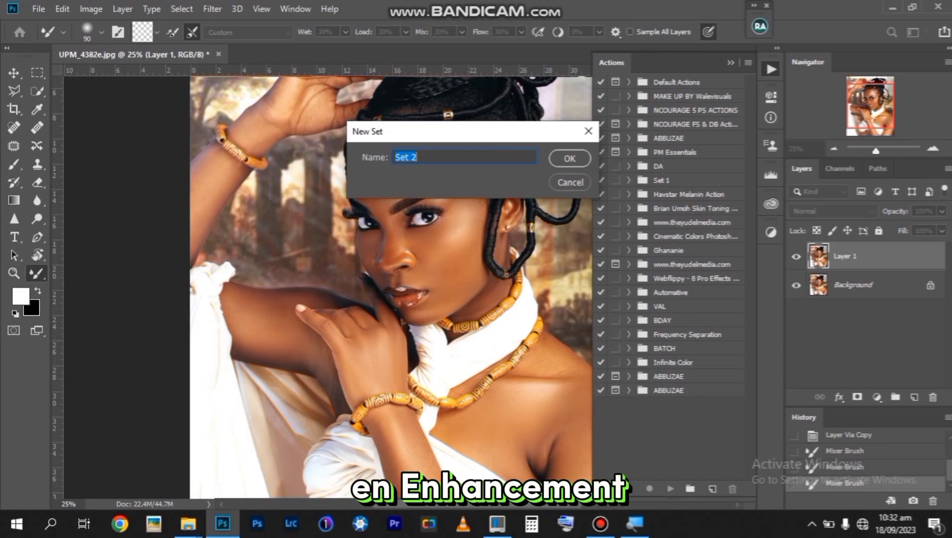
key(BackSpace)
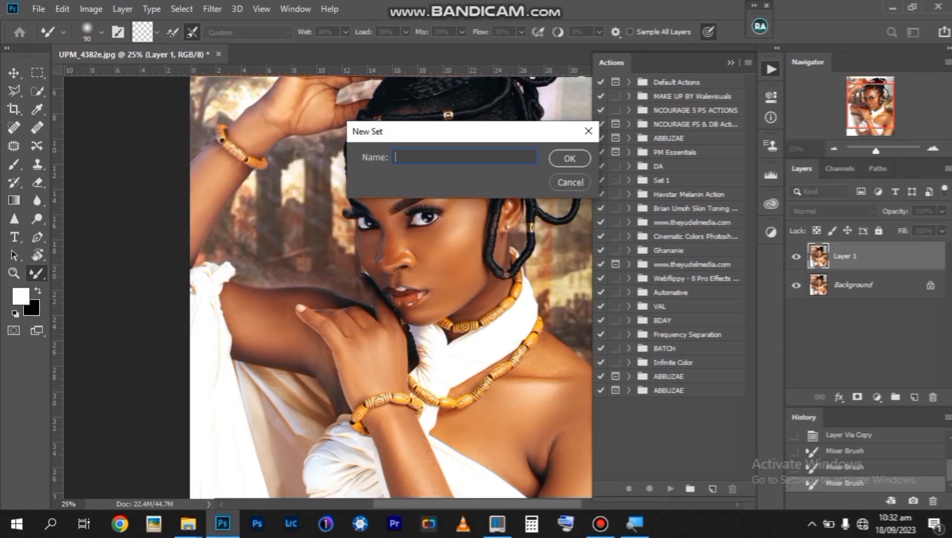
text(R)
key(BackSpace)
text(ENHANCEME)
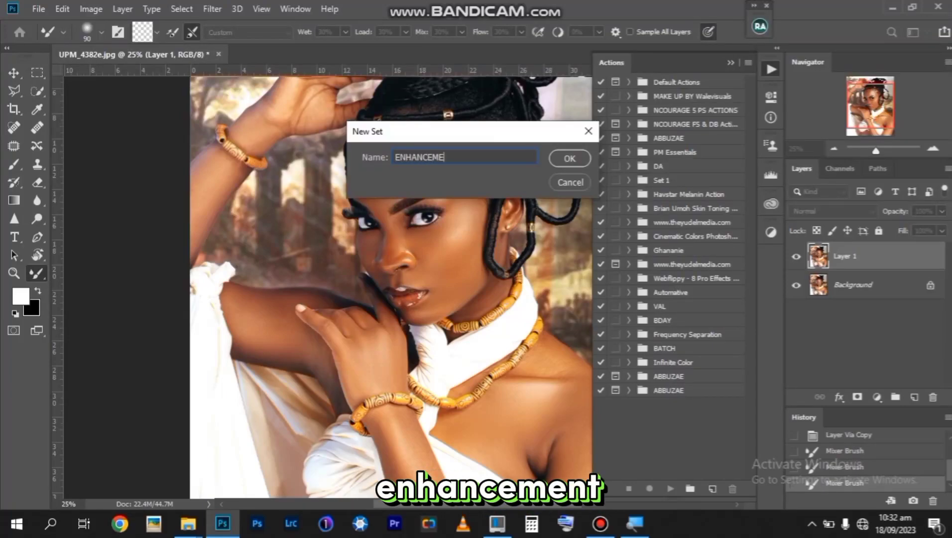
text(NT)
key(Return)
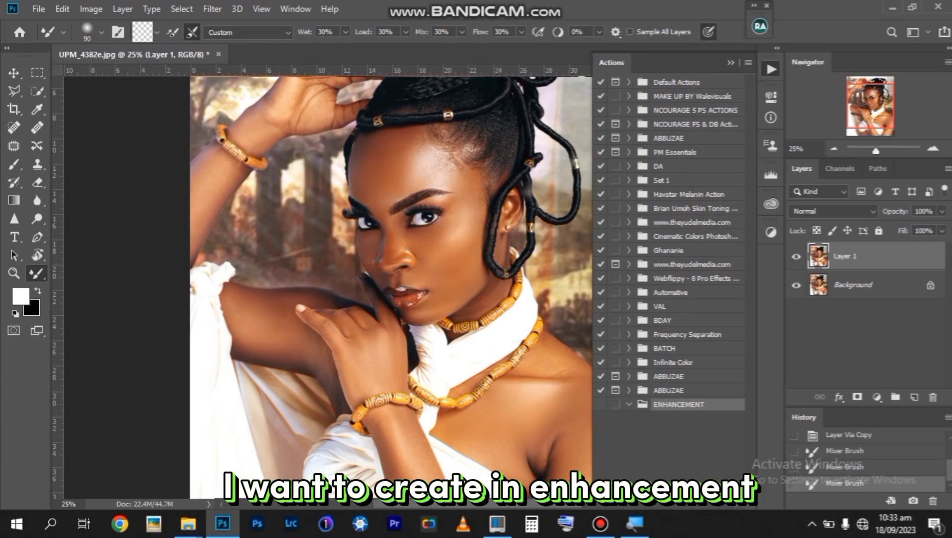
Step: Set up a new action named LIPS in the ENHANCEMENT set with F5 as its function key
click(712, 489)
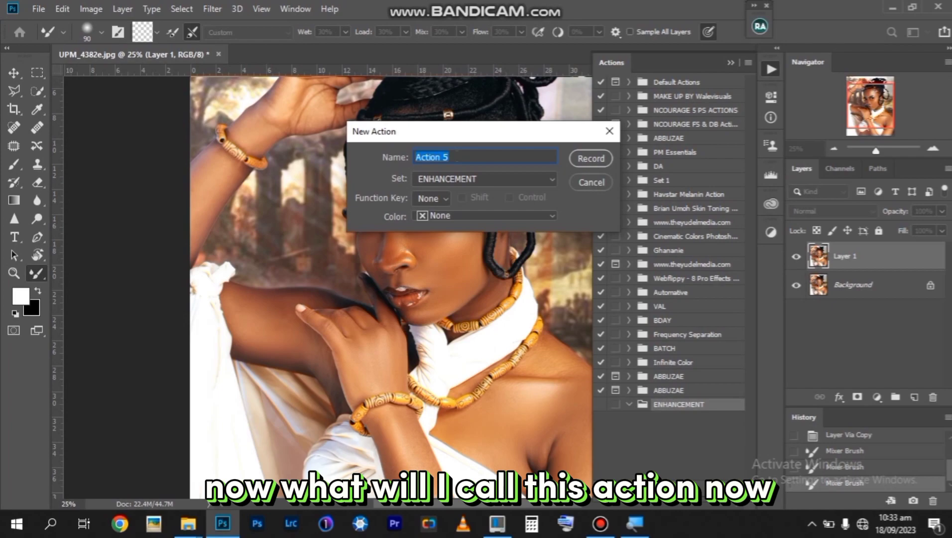
text(L)
text(PS)
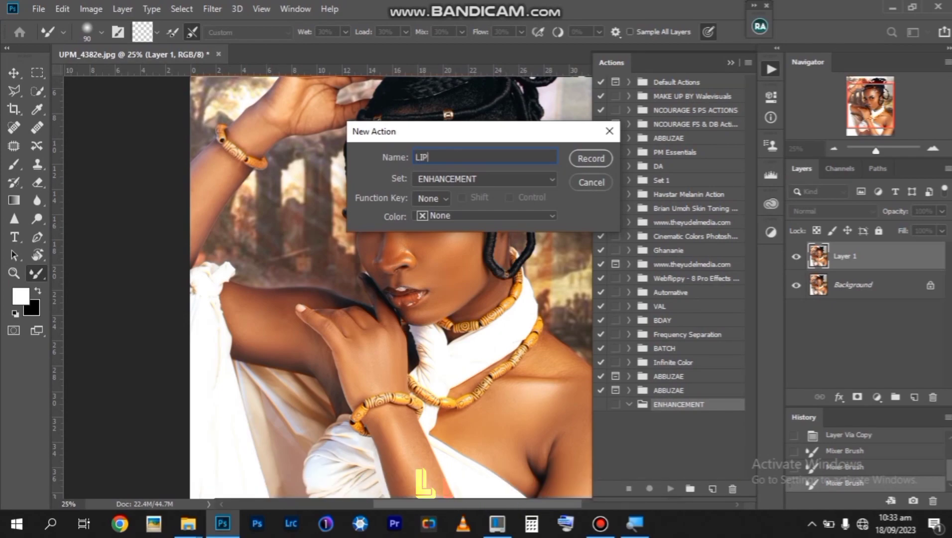
click(445, 199)
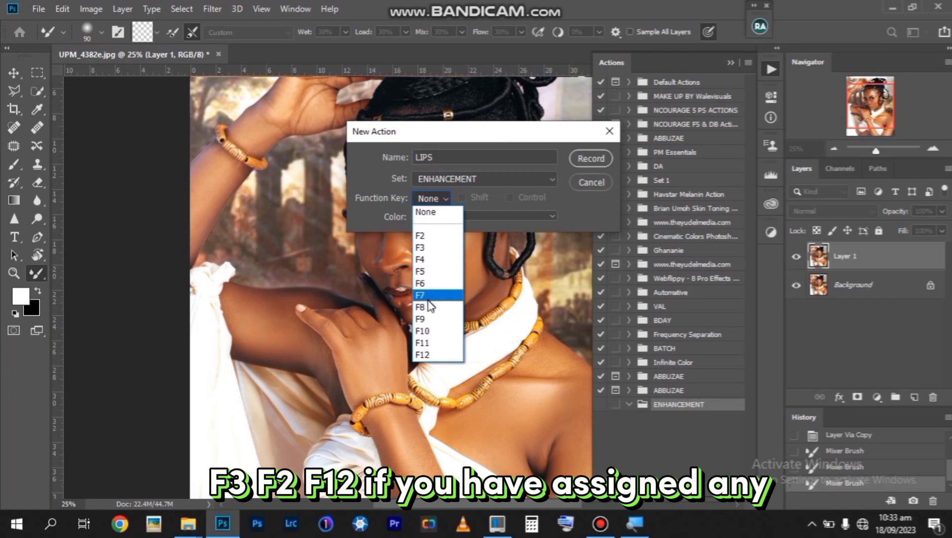
click(420, 271)
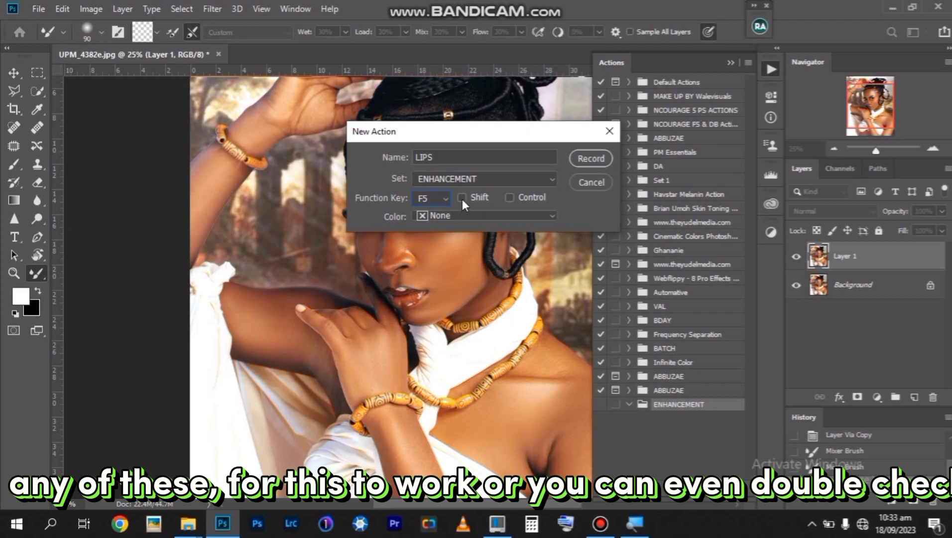
click(509, 197)
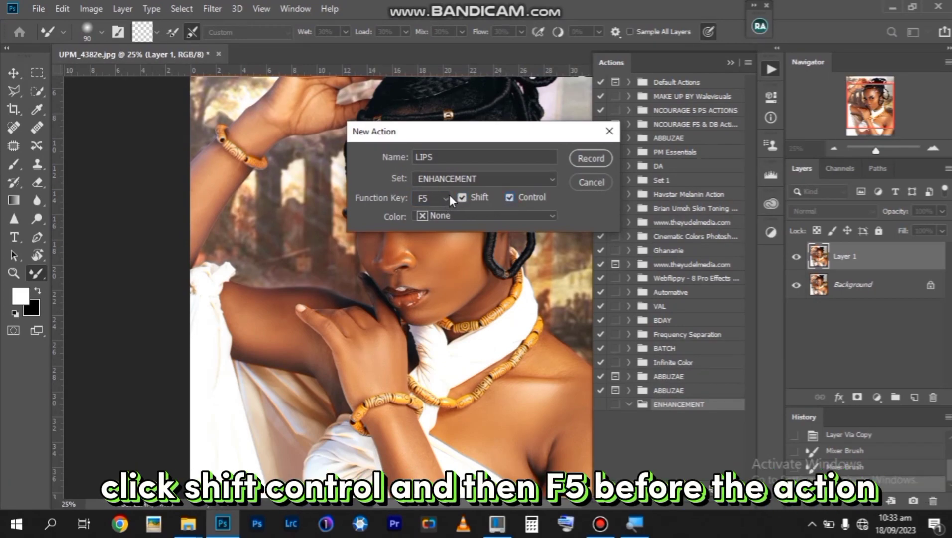
click(463, 198)
click(509, 198)
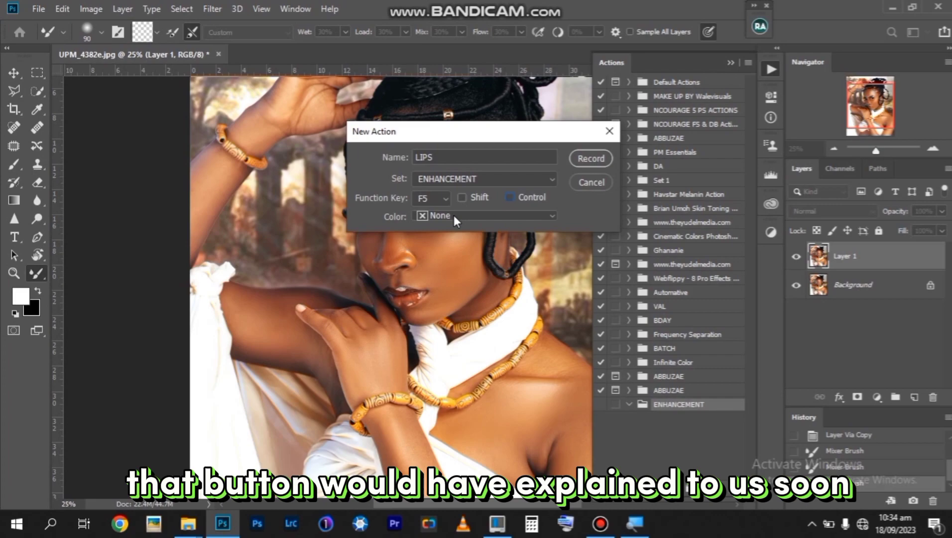
Step: Give the LIPS action the Blue color and start recording it, accepting the override of the Brush Settings shortcut
click(454, 215)
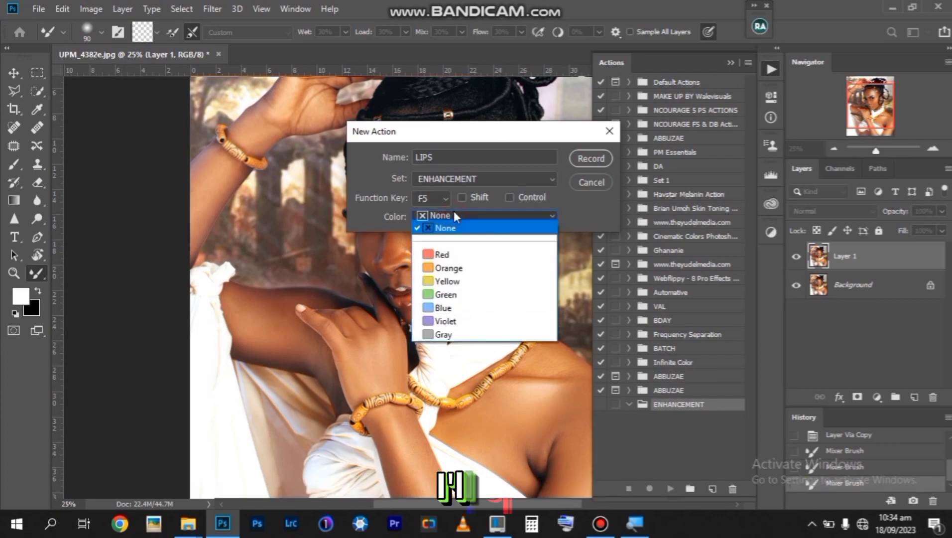
click(433, 308)
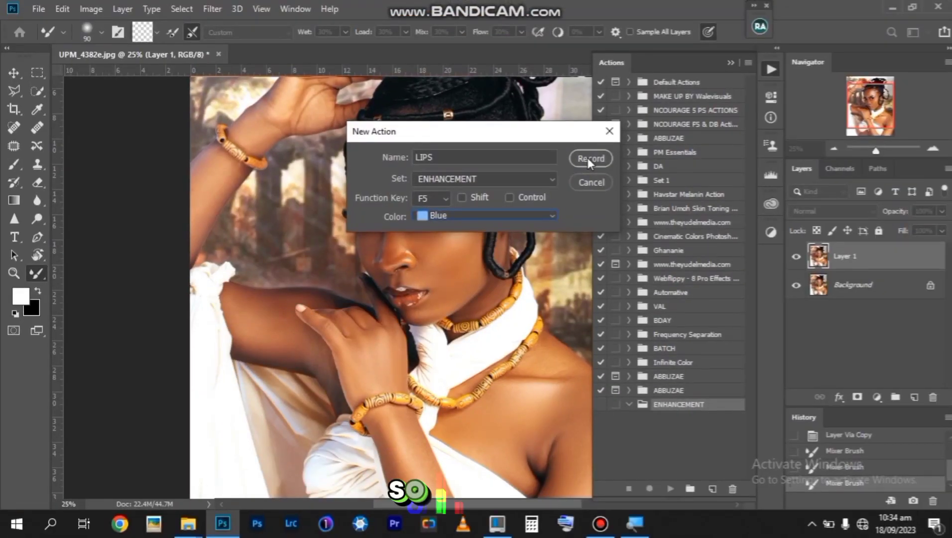
click(588, 159)
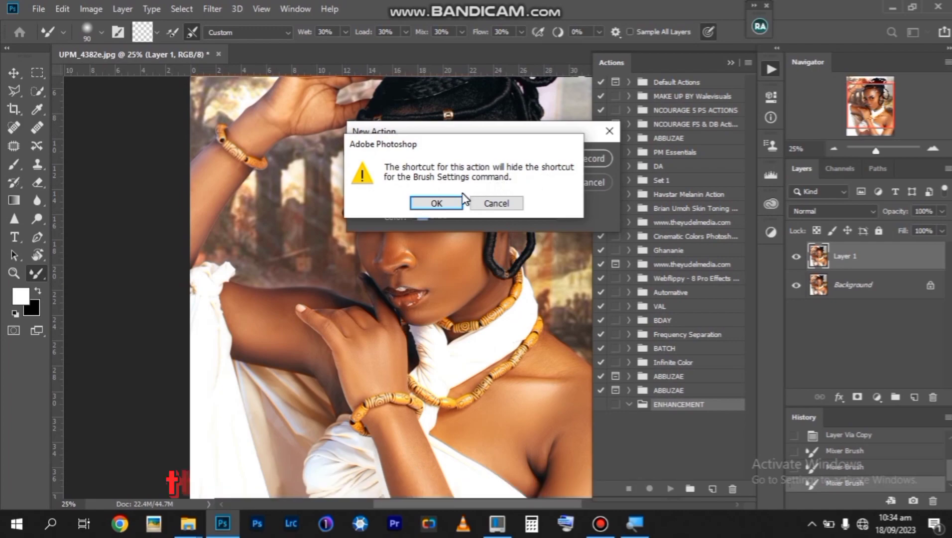
click(447, 201)
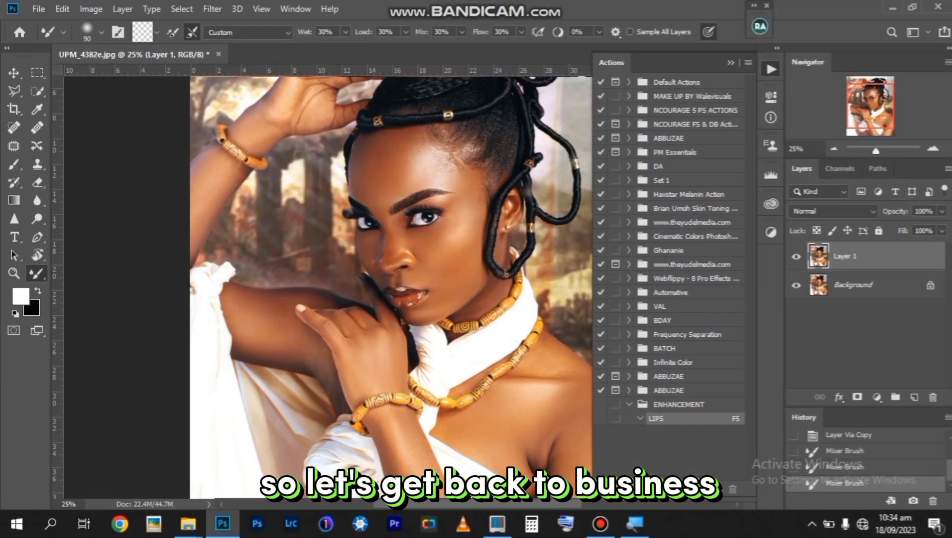
click(731, 64)
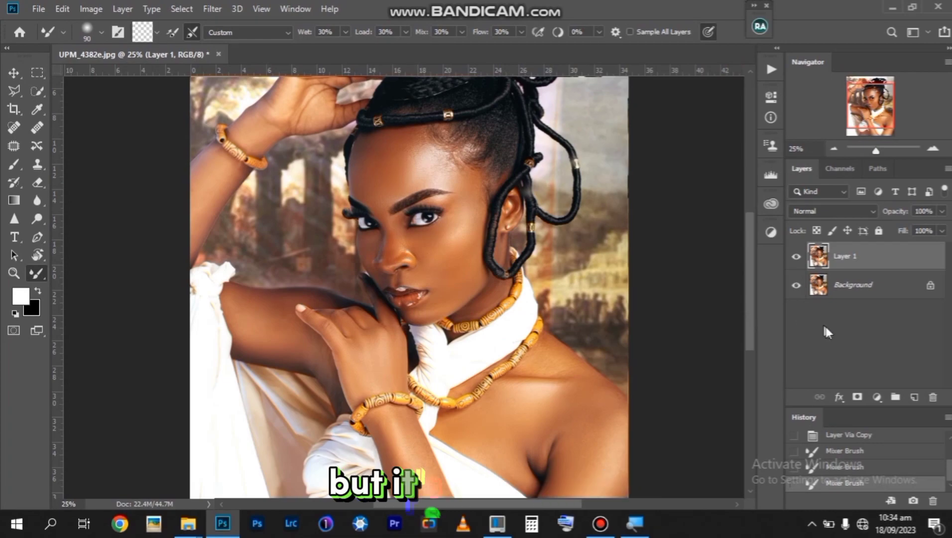
Step: Add a Hue/Saturation adjustment layer with Hue -9, Saturation +9 and Lightness +6 to shift the lip color
click(876, 396)
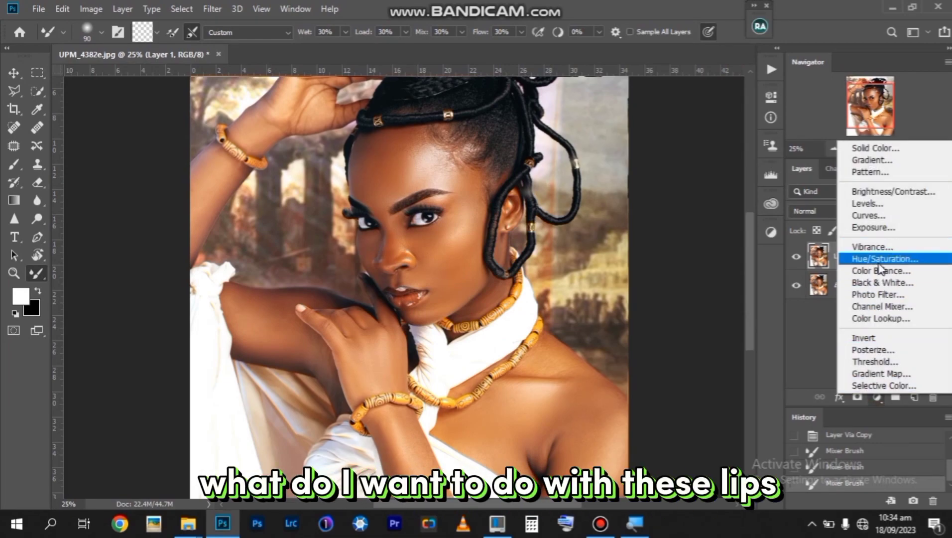
click(881, 260)
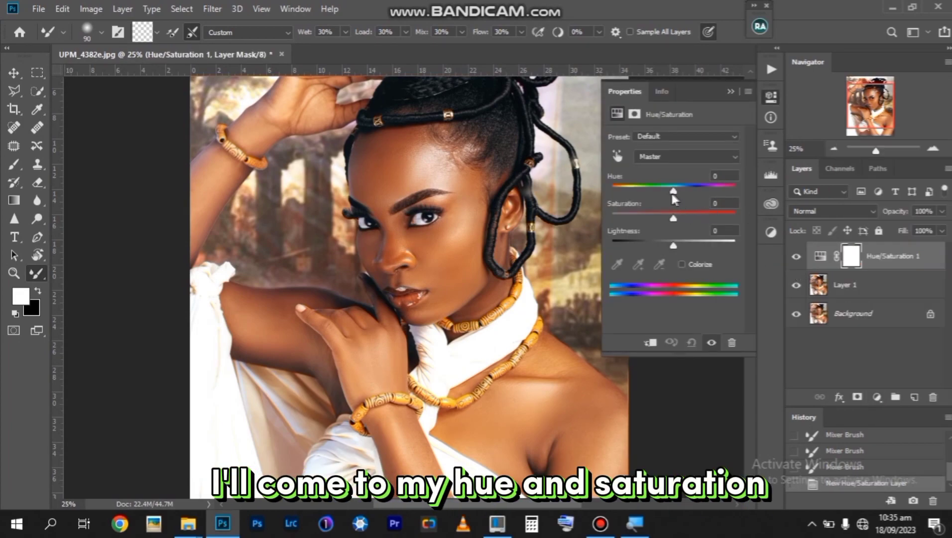
drag(667, 191, 677, 246)
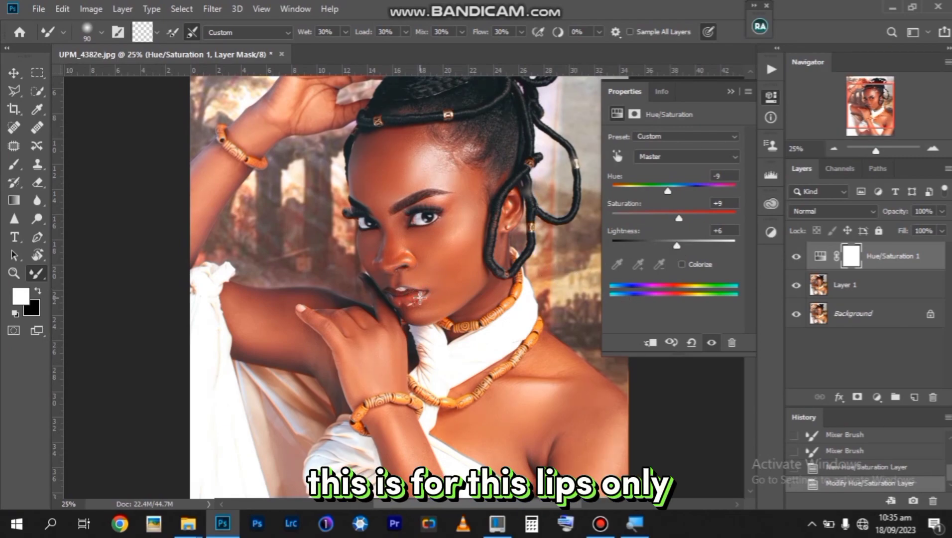
key(ctrl+plus)
key(ctrl+plus)
key(ctrl+plus)
key(ctrl+plus)
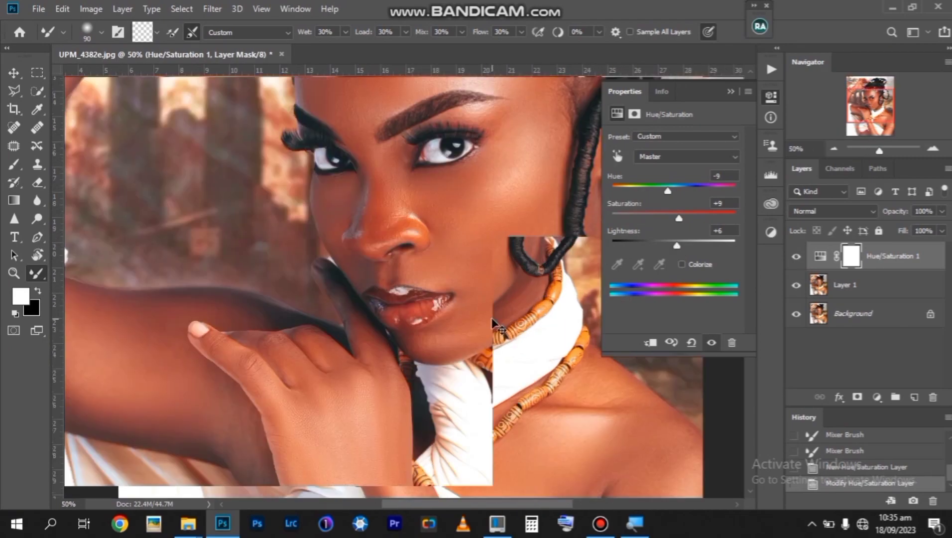
key(ctrl+plus)
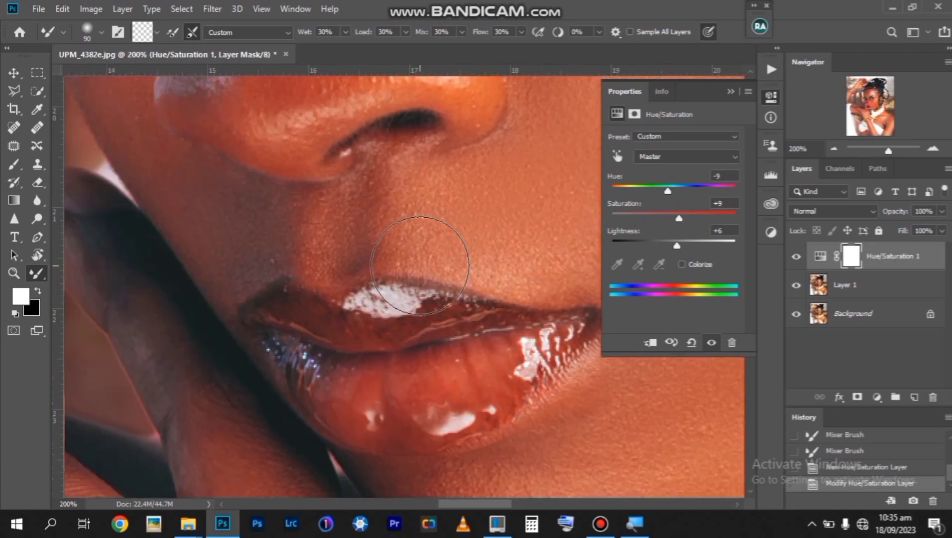
click(731, 92)
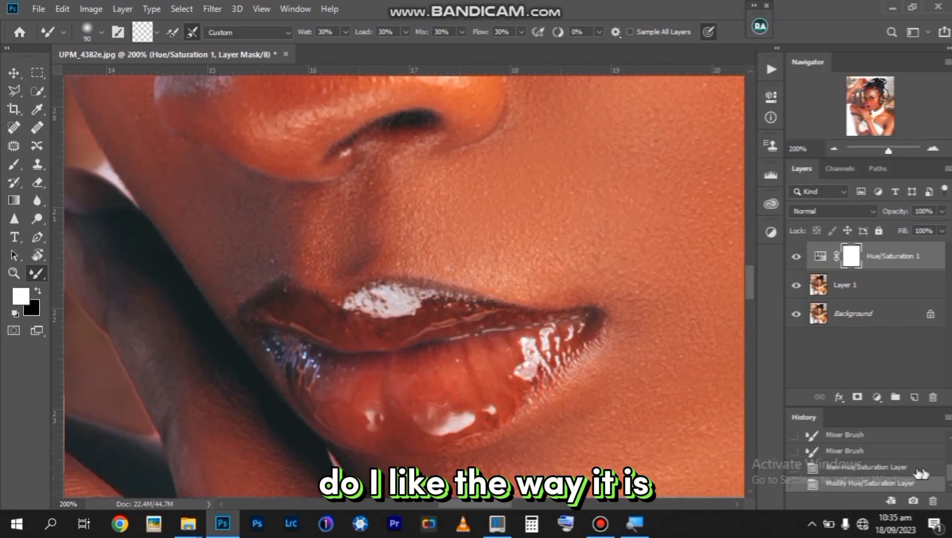
Step: Add a Color Balance adjustment layer with Midtones at Cyan-Red -20, Magenta-Green +12 and Yellow-Blue -7
click(878, 398)
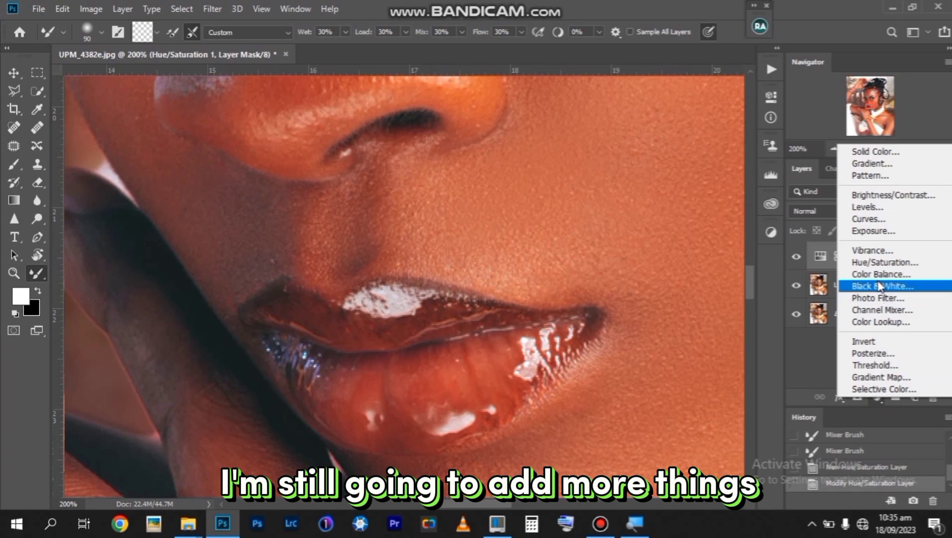
click(868, 252)
drag(656, 168, 652, 214)
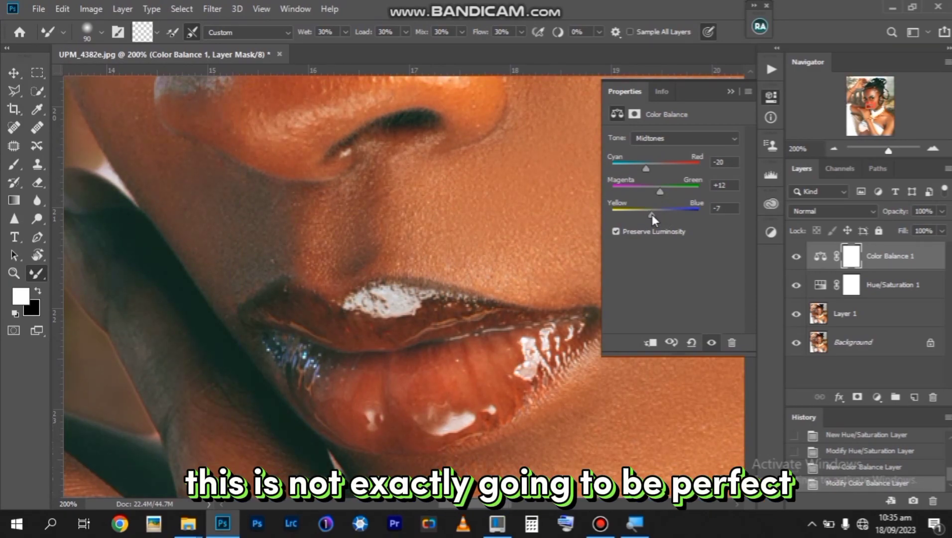
Step: Set the Color Balance layer's Highlights to Cyan-Red -7 and Magenta-Green +17
click(664, 139)
click(650, 168)
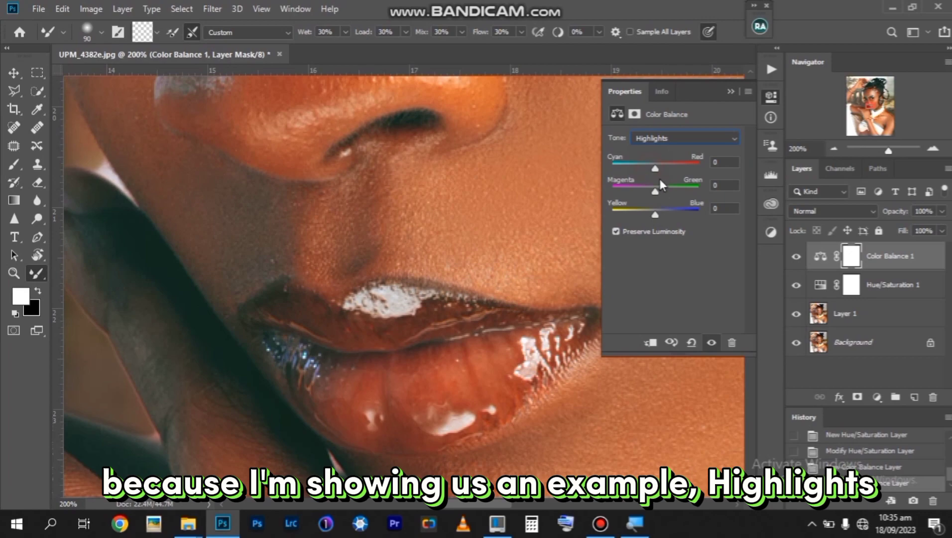
drag(656, 169, 662, 192)
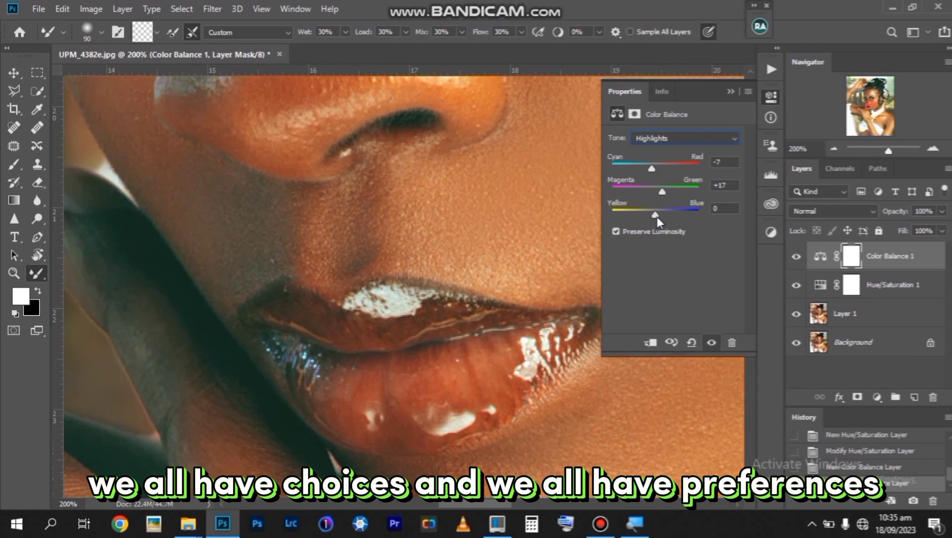
click(730, 91)
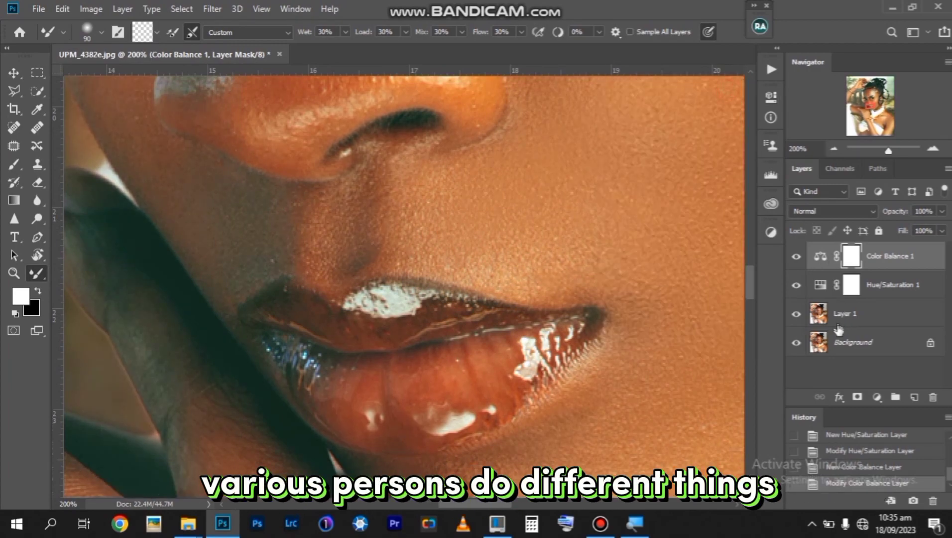
Step: Add a Photo Filter adjustment layer using the Deep Emerald filter
click(877, 397)
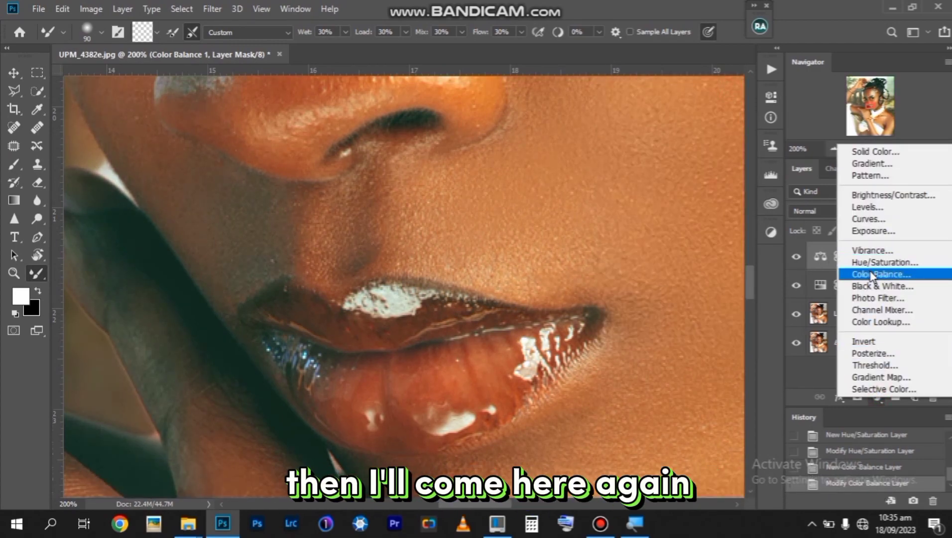
click(876, 298)
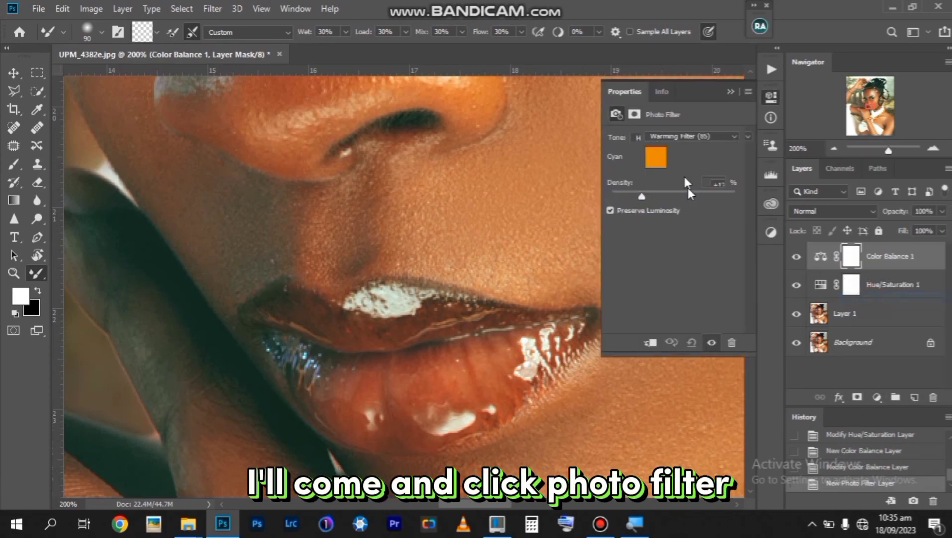
click(688, 138)
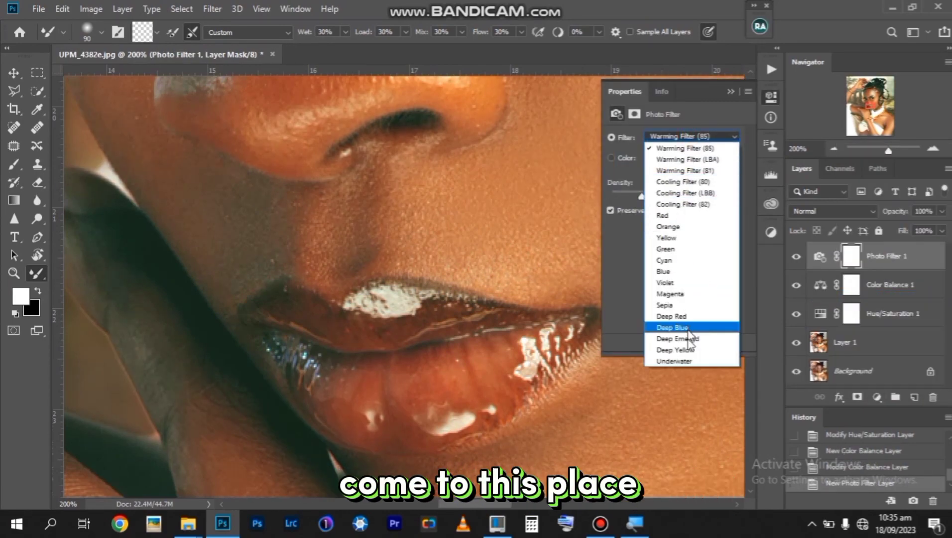
click(677, 362)
scroll(672, 133, up, 2)
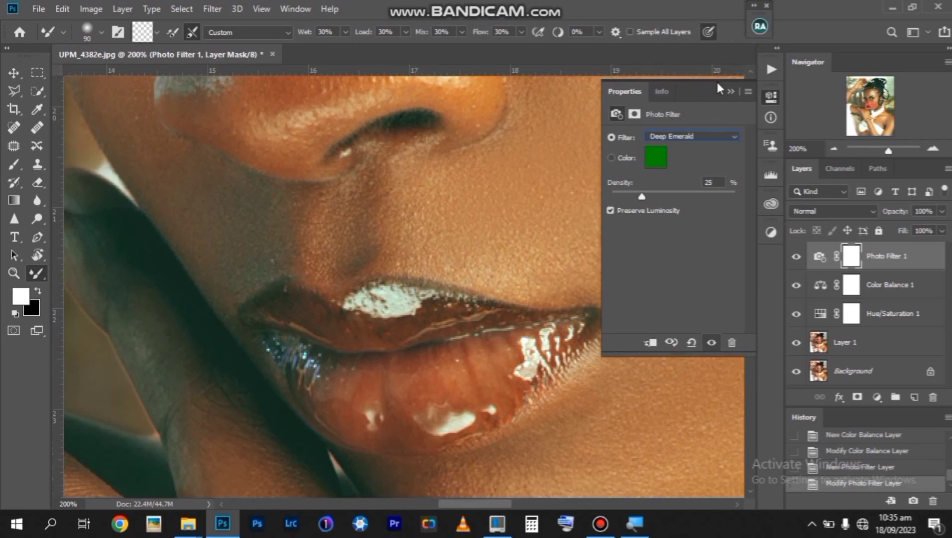
click(730, 92)
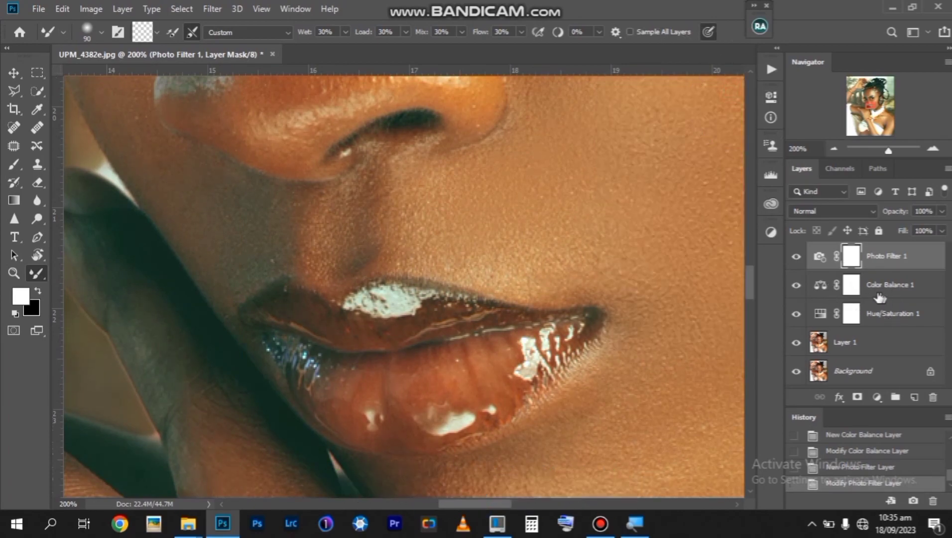
Step: Check the steps recorded in the LIPS action and group the Photo Filter, Color Balance and Hue/Saturation layers
click(771, 69)
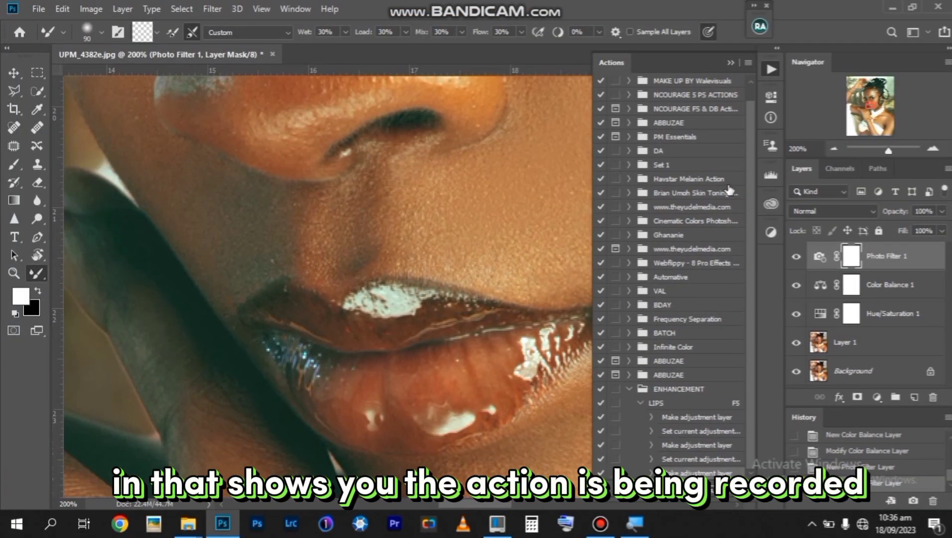
click(730, 63)
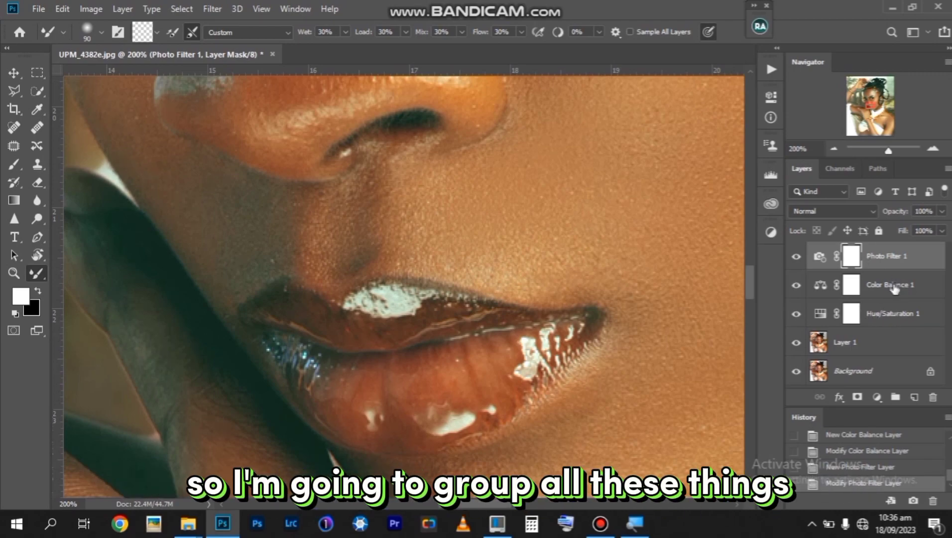
shift+click(899, 314)
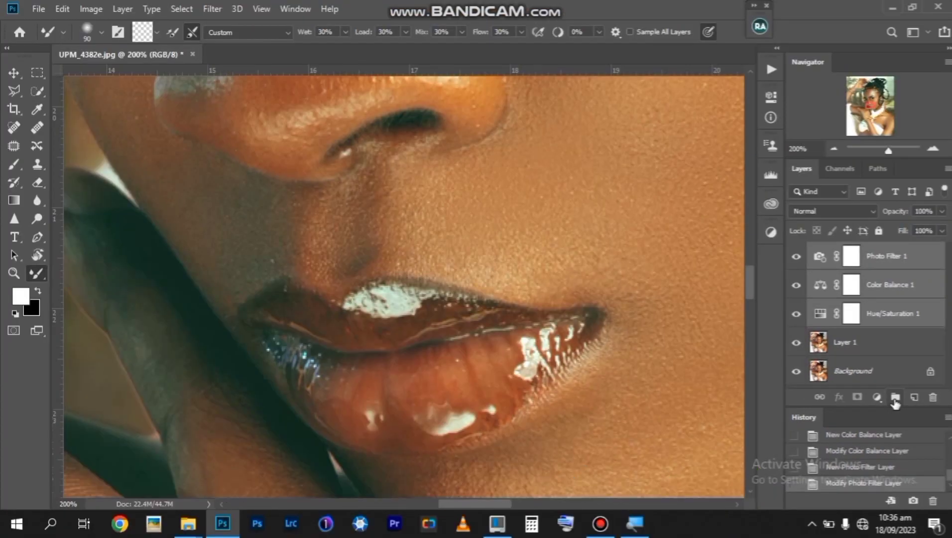
click(895, 397)
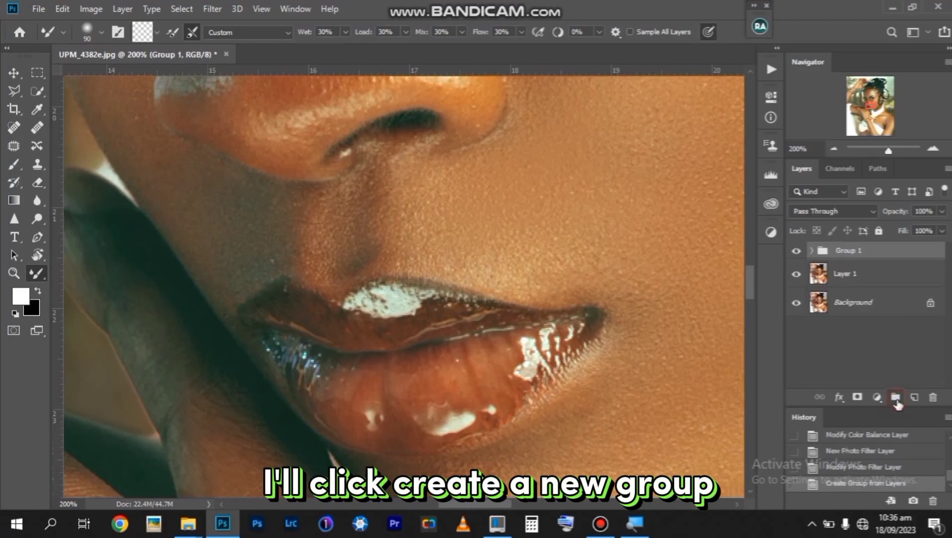
Step: Add a black layer mask to the adjustment group to hide its effect across the whole portrait
key(ctrl+minus)
key(ctrl+minus)
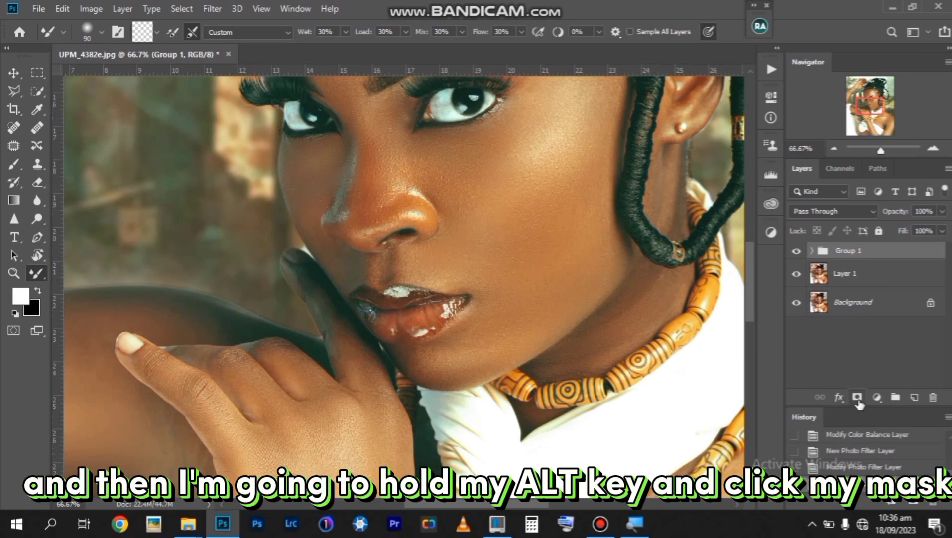
alt+click(858, 399)
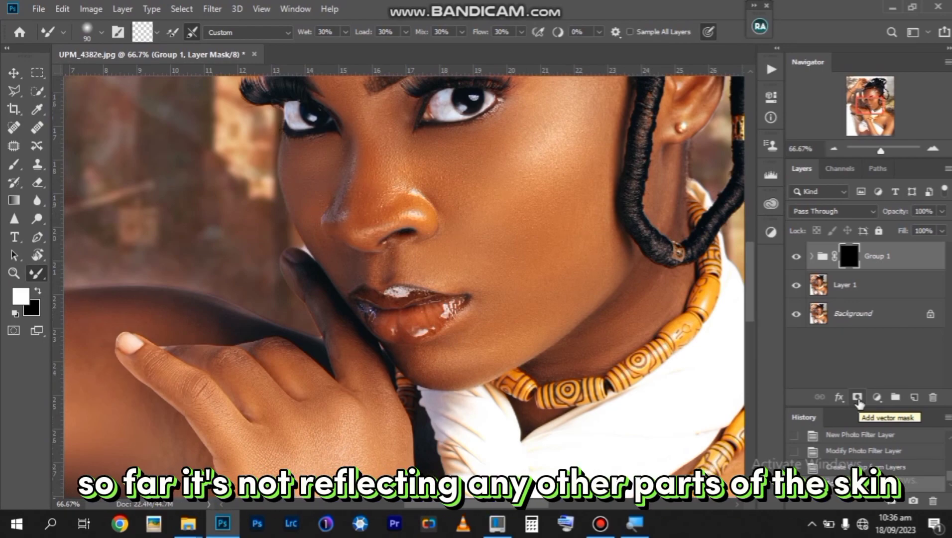
Step: Select the Brush tool as the final recorded step and stop recording the LIPS action
key(ctrl+plus)
key(ctrl+plus)
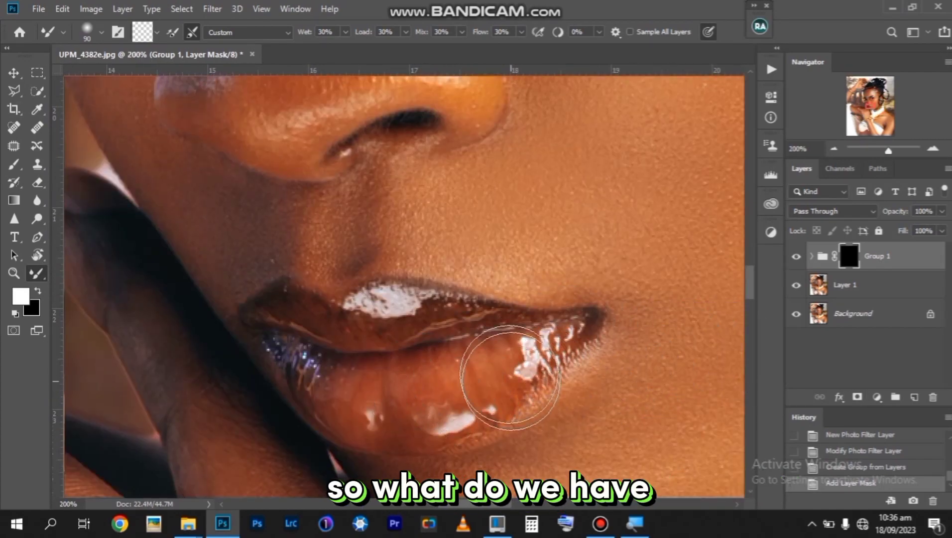
click(15, 167)
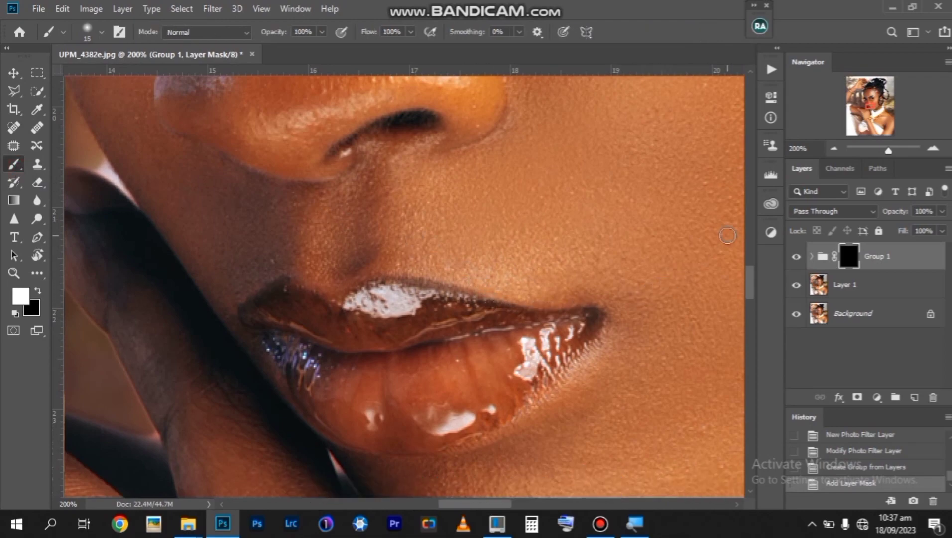
click(771, 69)
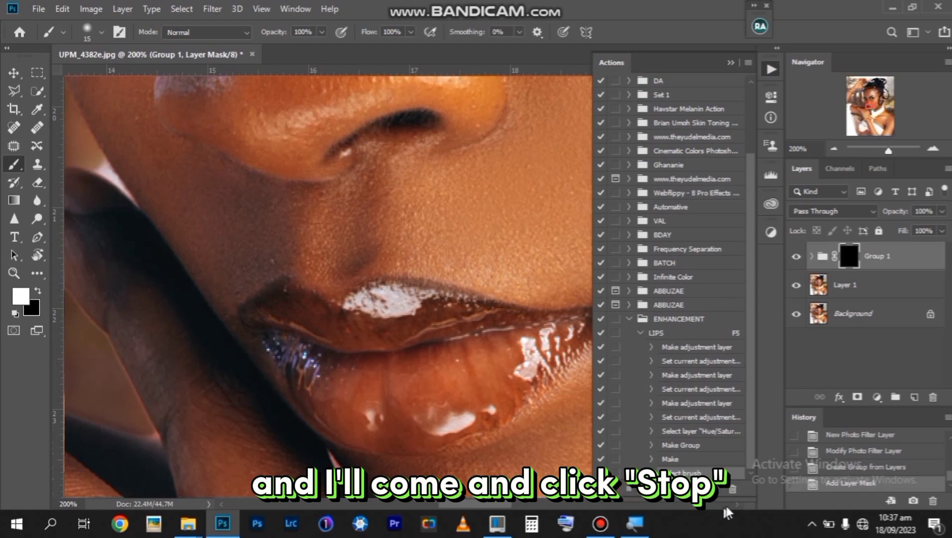
Step: Examine the list of steps recorded in the LIPS action, leaving the action collapsed
click(641, 334)
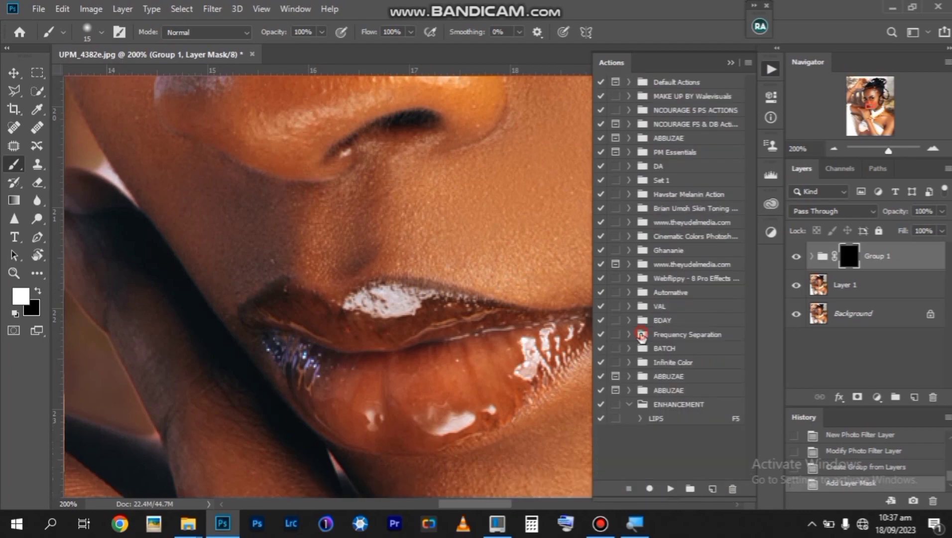
click(641, 419)
scroll(675, 437, down, 2)
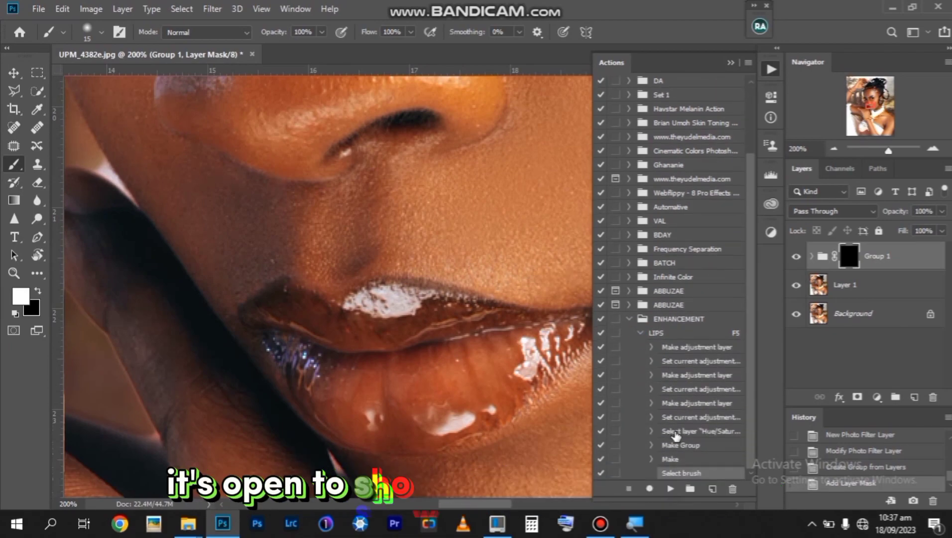
scroll(675, 437, up, 3)
scroll(676, 437, down, 3)
scroll(676, 437, up, 4)
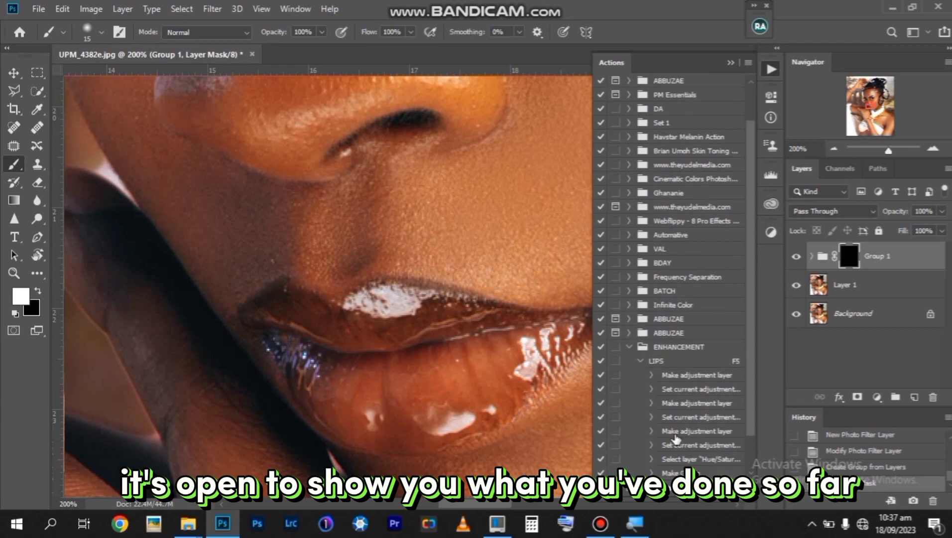
scroll(675, 436, down, 4)
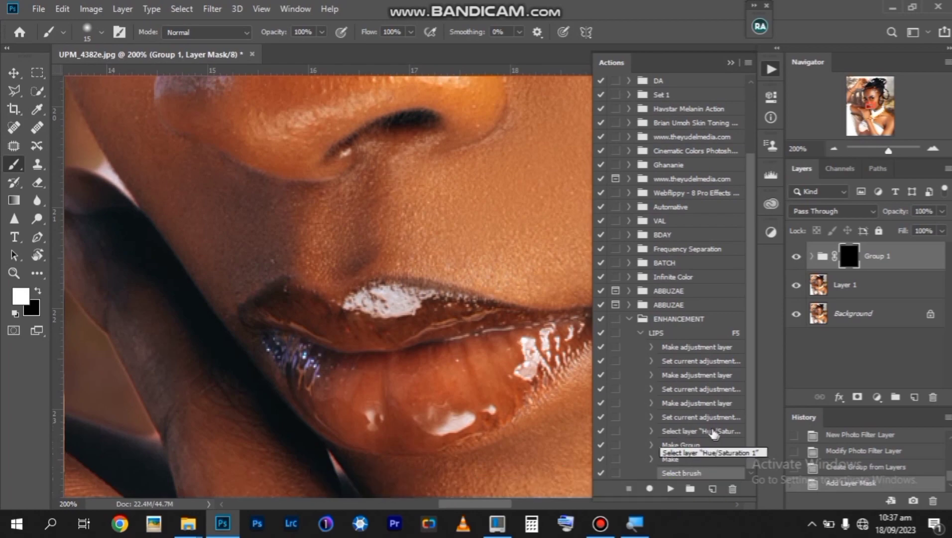
click(641, 332)
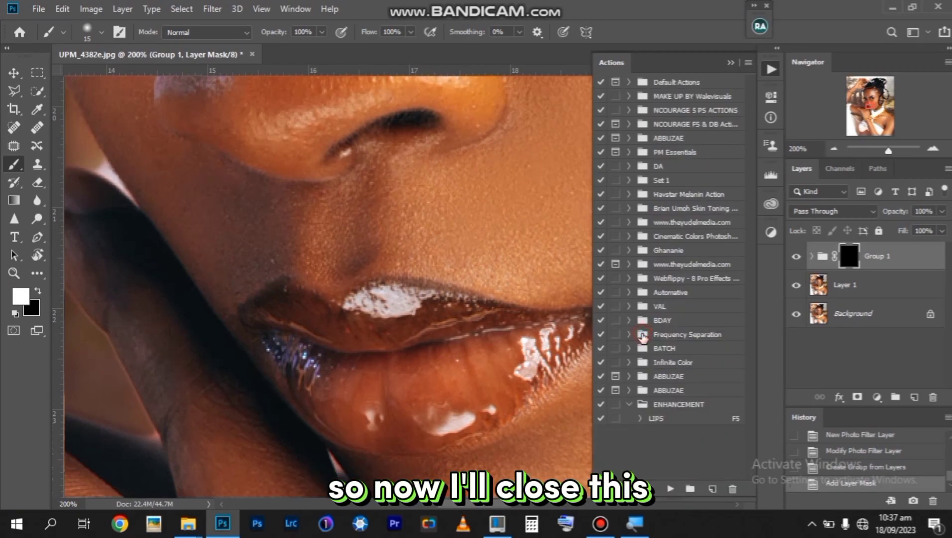
Step: Delete the masked adjustment group and play the LIPS action to rebuild it above Layer 1
click(731, 63)
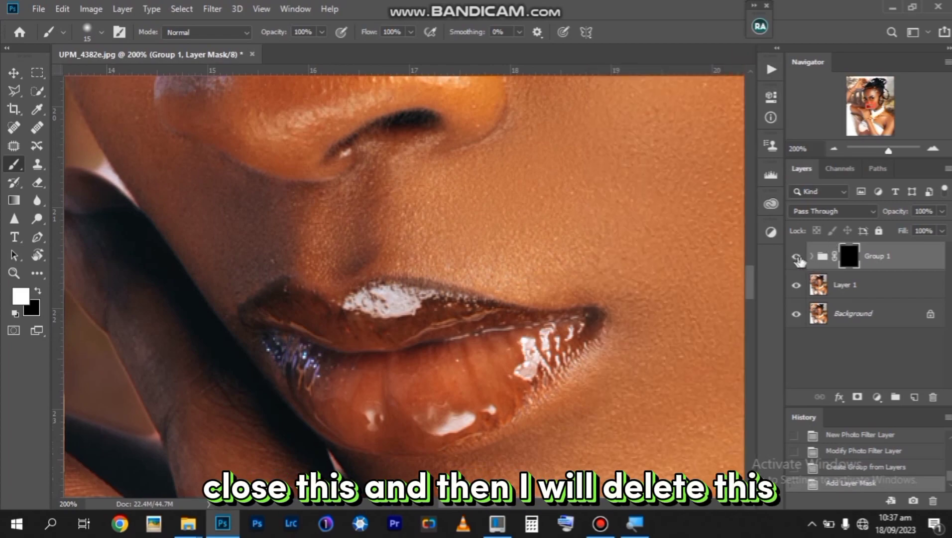
key(Delete)
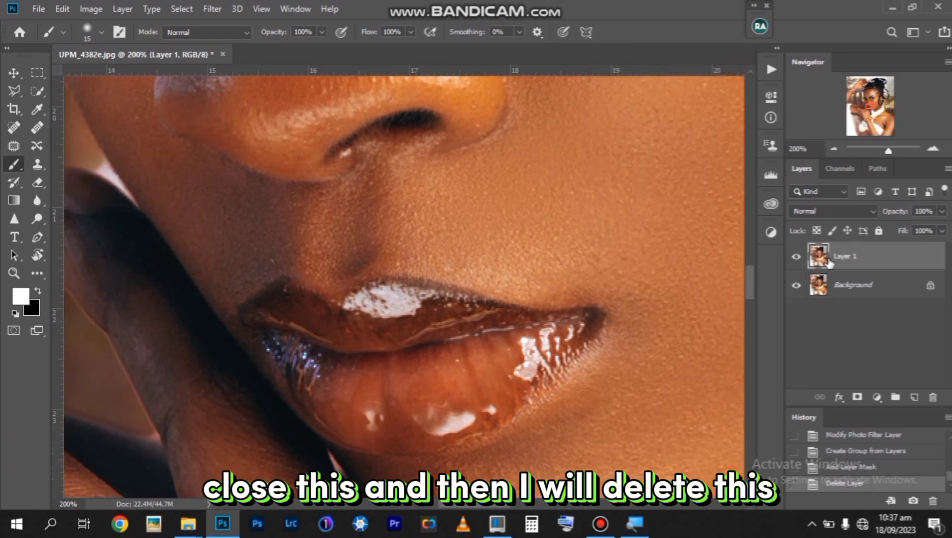
key(ctrl+minus)
key(ctrl+minus)
key(ctrl+minus)
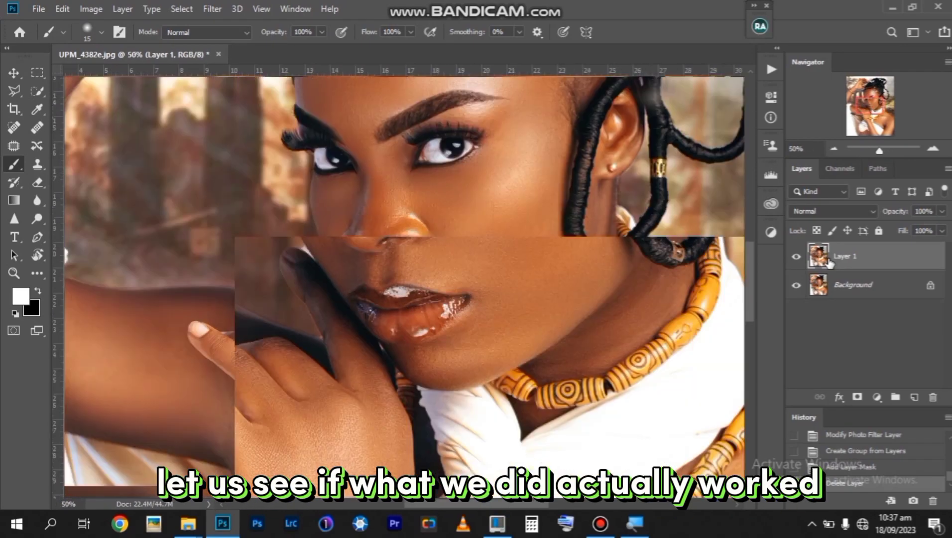
key(ctrl+plus)
key(ctrl+plus)
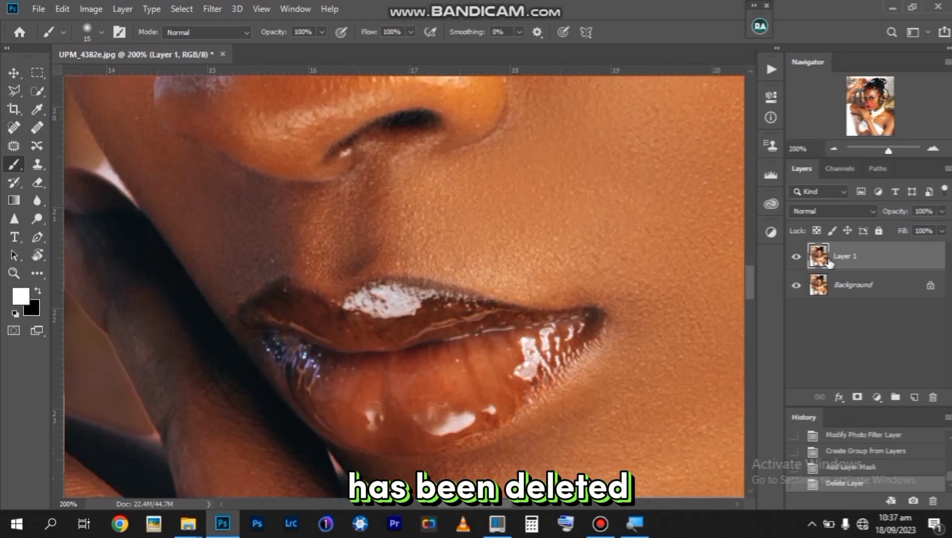
key(ctrl+z)
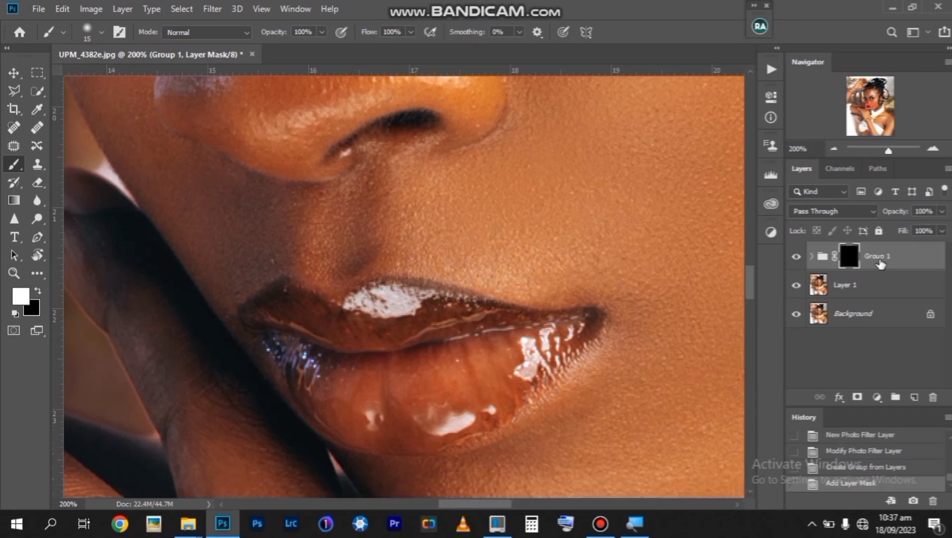
Step: Paint white over the upper and lower lips on the group's mask, adjusting the brush size to fit the lip shape
key(bracketright)
key(bracketright)
key(bracketright)
click(391, 390)
key(bracketright)
key(bracketright)
mouse_move(413, 398)
mouse_down()
mouse_move(429, 404)
mouse_move(321, 372)
mouse_move(266, 324)
mouse_move(366, 319)
mouse_up()
key(bracketleft)
key(bracketleft)
mouse_move(440, 328)
mouse_down()
mouse_move(402, 331)
mouse_move(558, 340)
mouse_move(474, 392)
mouse_move(395, 411)
mouse_move(352, 408)
mouse_move(310, 377)
mouse_up()
key(bracketleft)
key(bracketleft)
key(bracketleft)
mouse_move(266, 329)
mouse_down()
mouse_move(274, 304)
mouse_move(365, 323)
mouse_up()
key(bracketright)
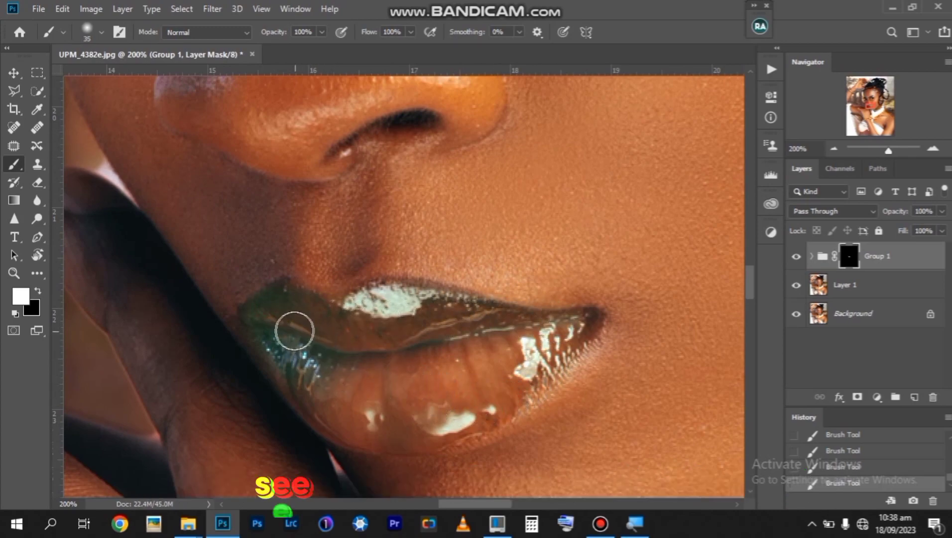
Step: Examine the recolored lips both close up and in the full portrait
key(ctrl+minus)
key(ctrl+minus)
key(ctrl+minus)
key(ctrl+minus)
key(ctrl+plus)
key(ctrl+plus)
key(ctrl+plus)
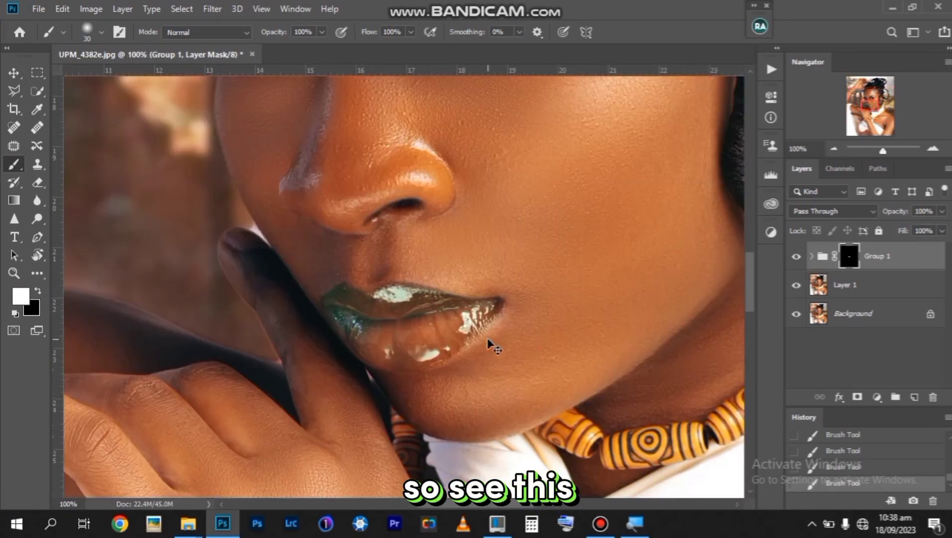
key(ctrl+plus)
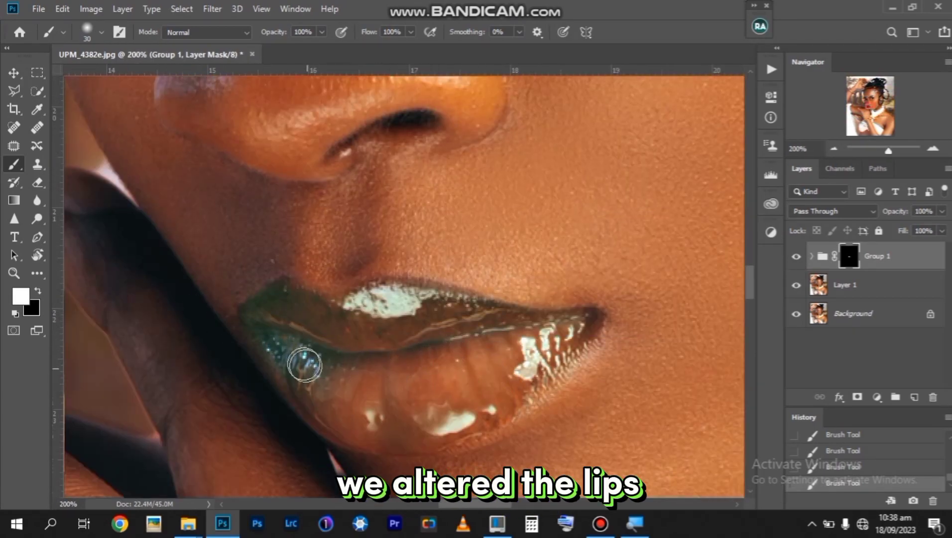
key(ctrl+0)
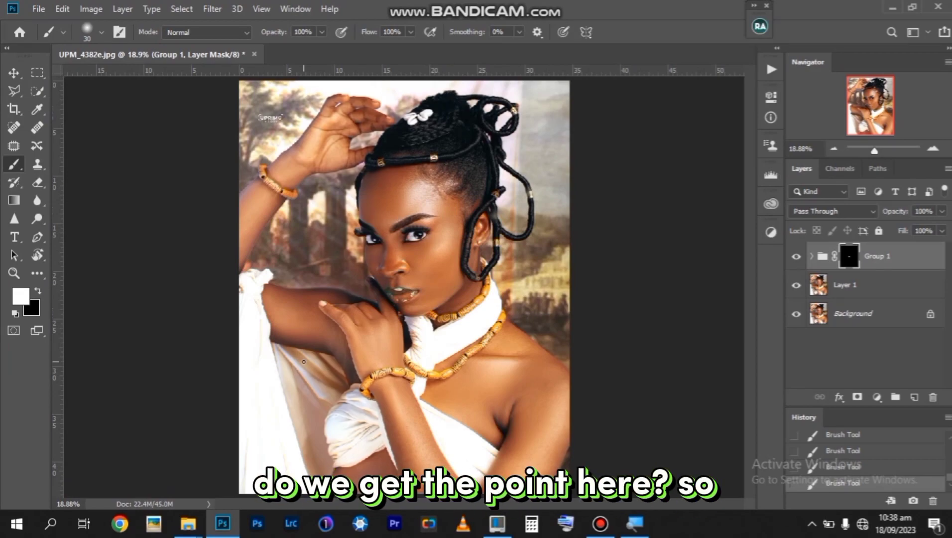
key(ctrl+plus)
key(ctrl+plus)
key(ctrl+plus)
key(ctrl+plus)
key(ctrl+plus)
key(ctrl+plus)
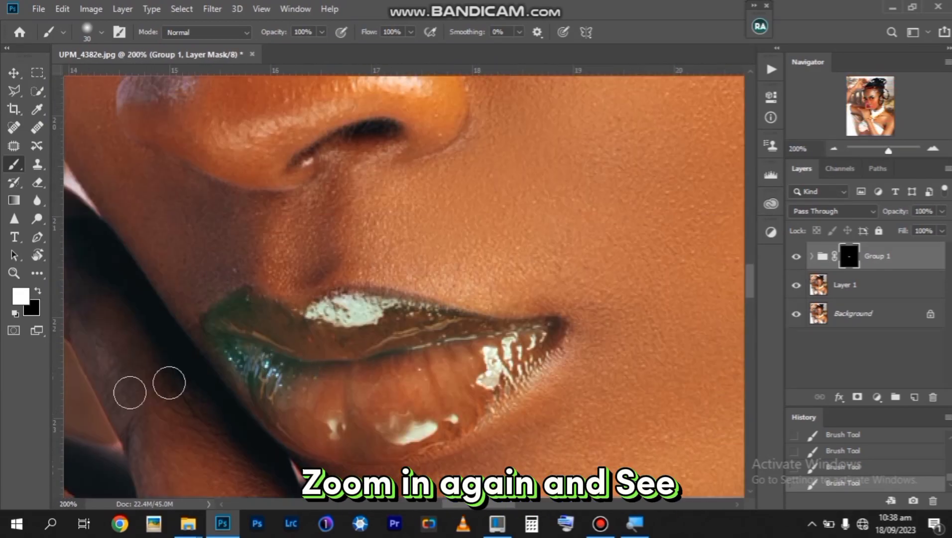
key(ctrl+minus)
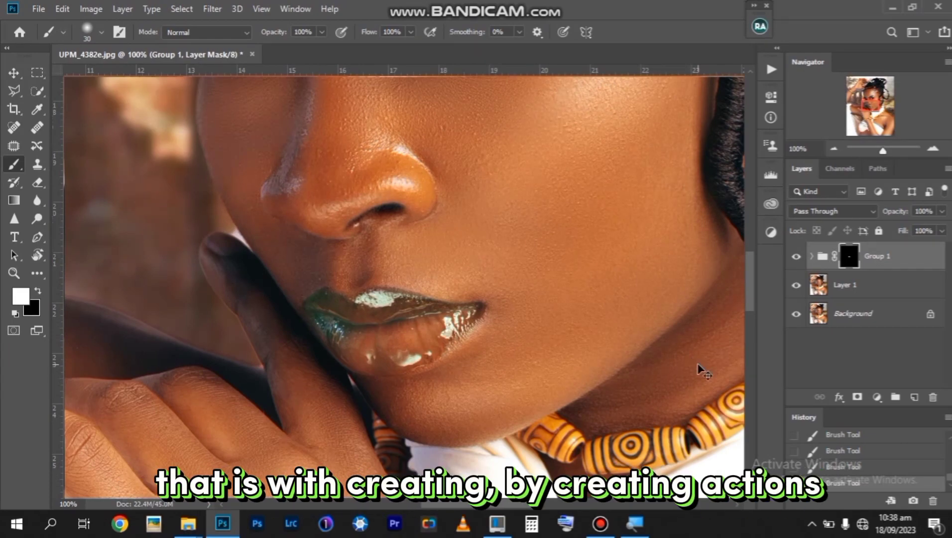
scroll(698, 366, down, 6)
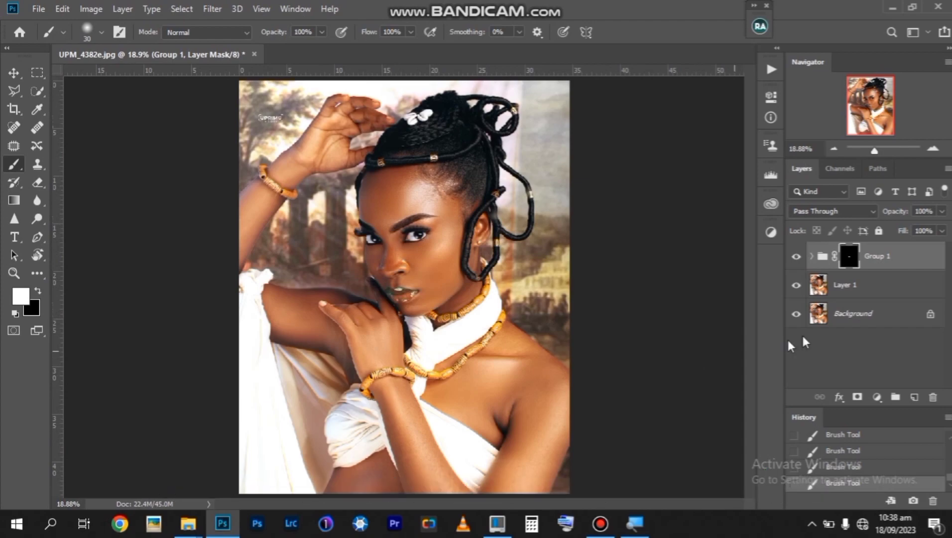
Step: Show the recorded actions in Button Mode
click(771, 70)
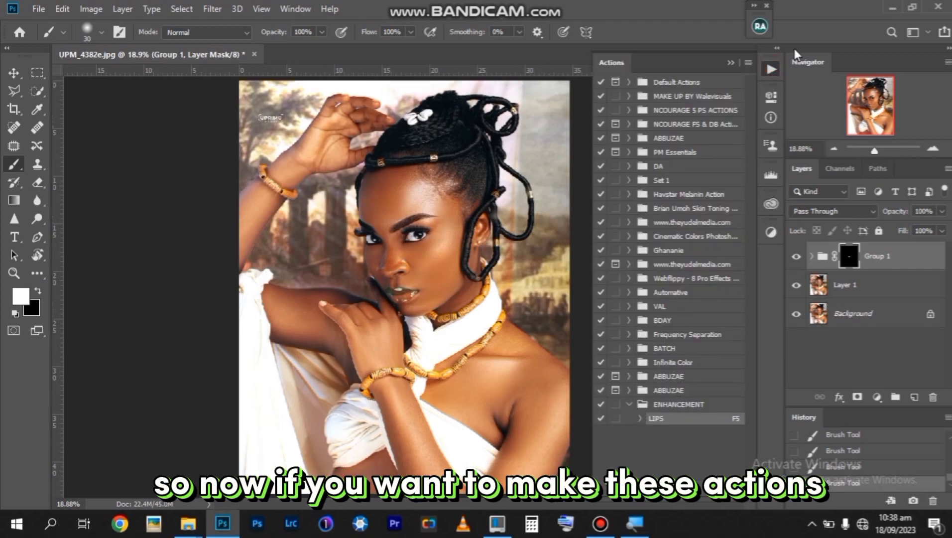
click(731, 63)
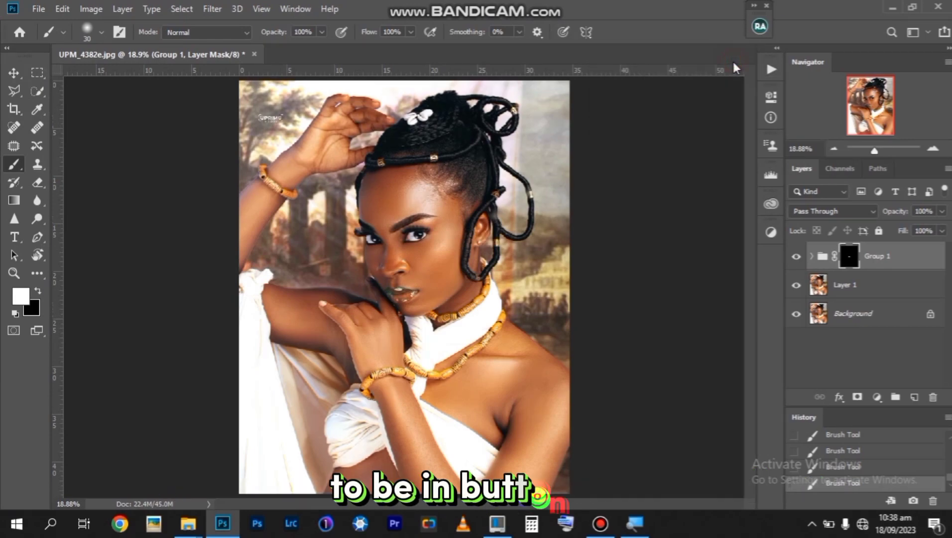
click(771, 71)
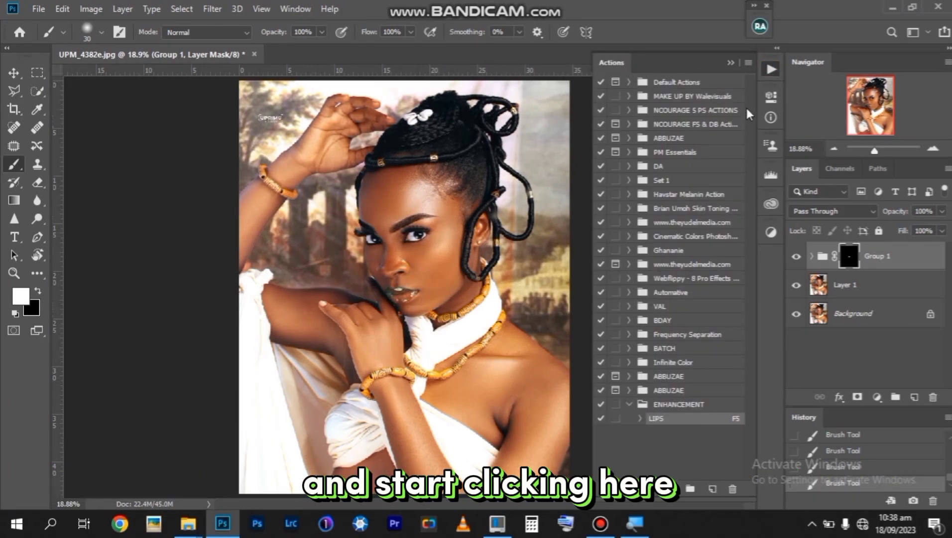
click(747, 64)
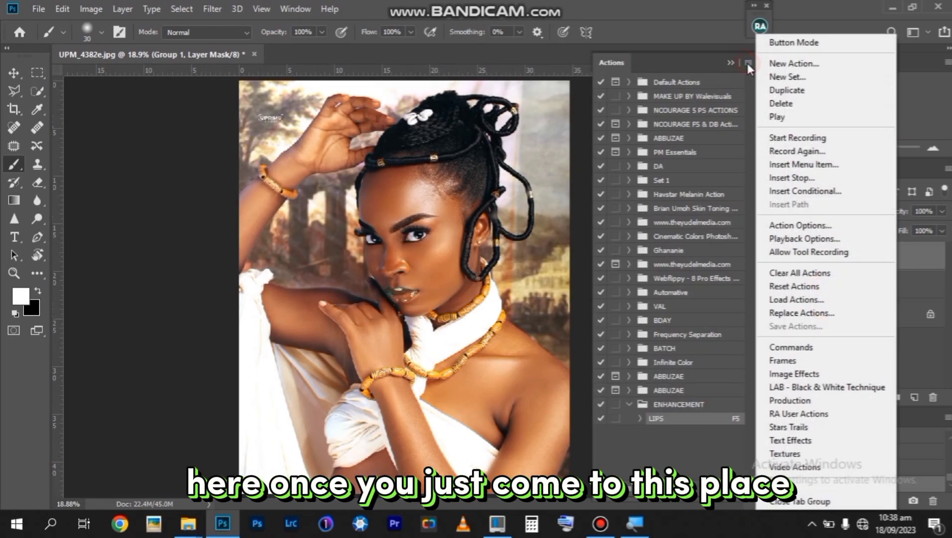
click(794, 43)
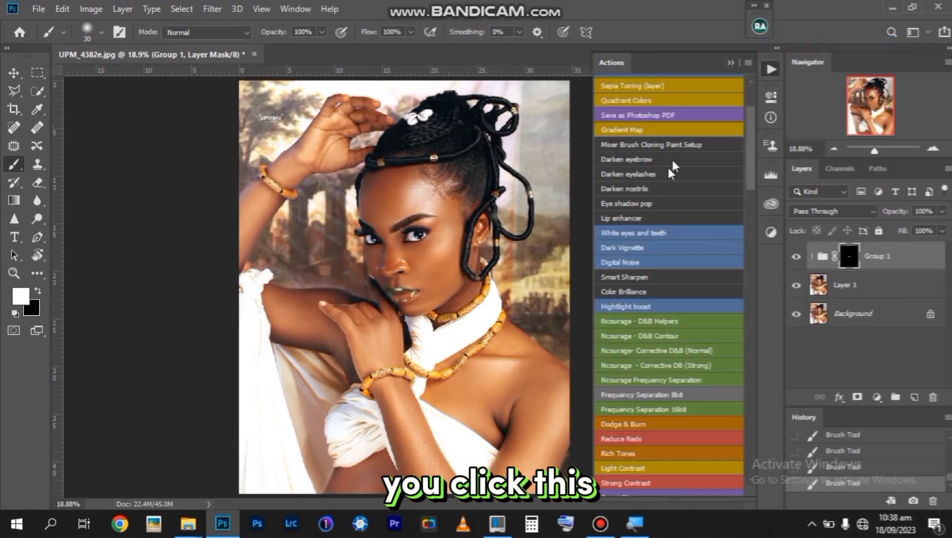
Step: Run the LIPS action from its button at the end of the action list
scroll(652, 299, down, 5)
drag(752, 187, 760, 504)
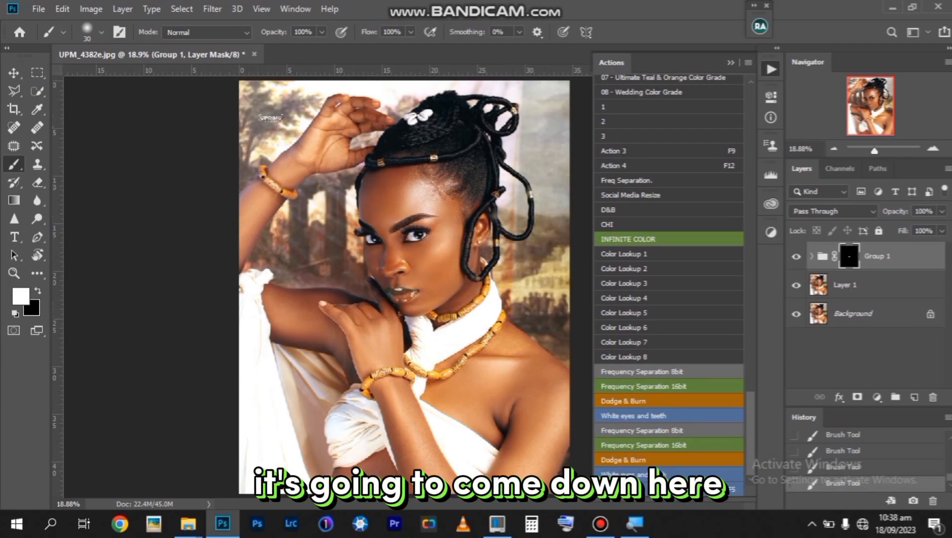
click(666, 493)
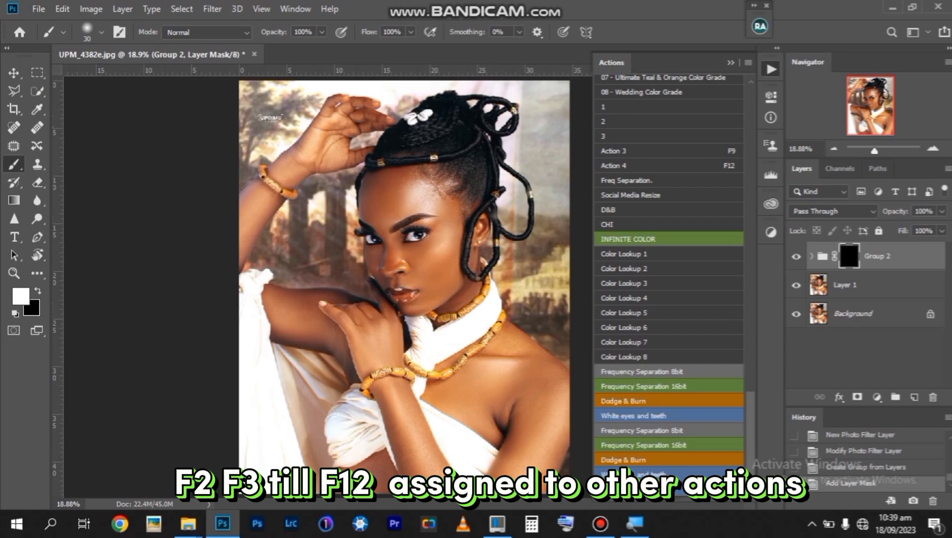
Step: Turn off Button Mode to return to the action set list and hide the actions
click(748, 62)
click(780, 40)
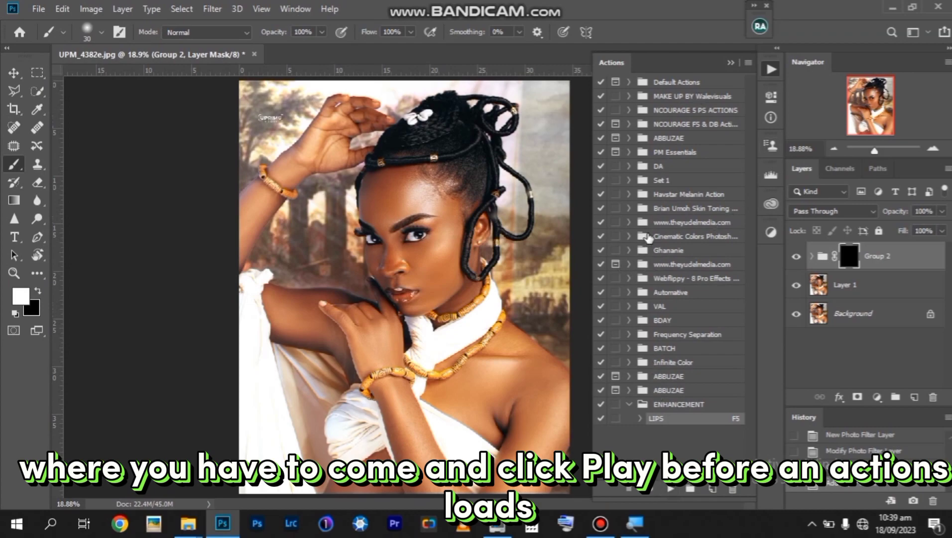
click(731, 62)
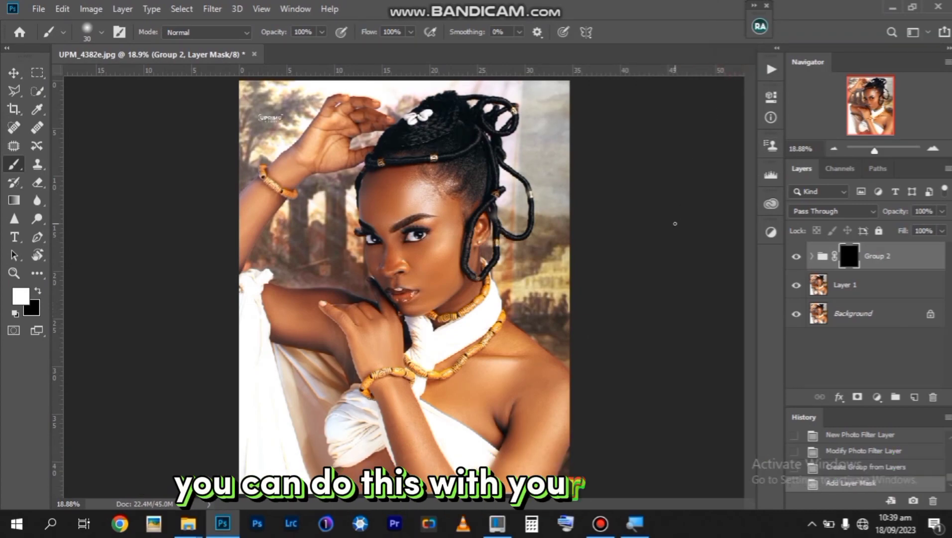